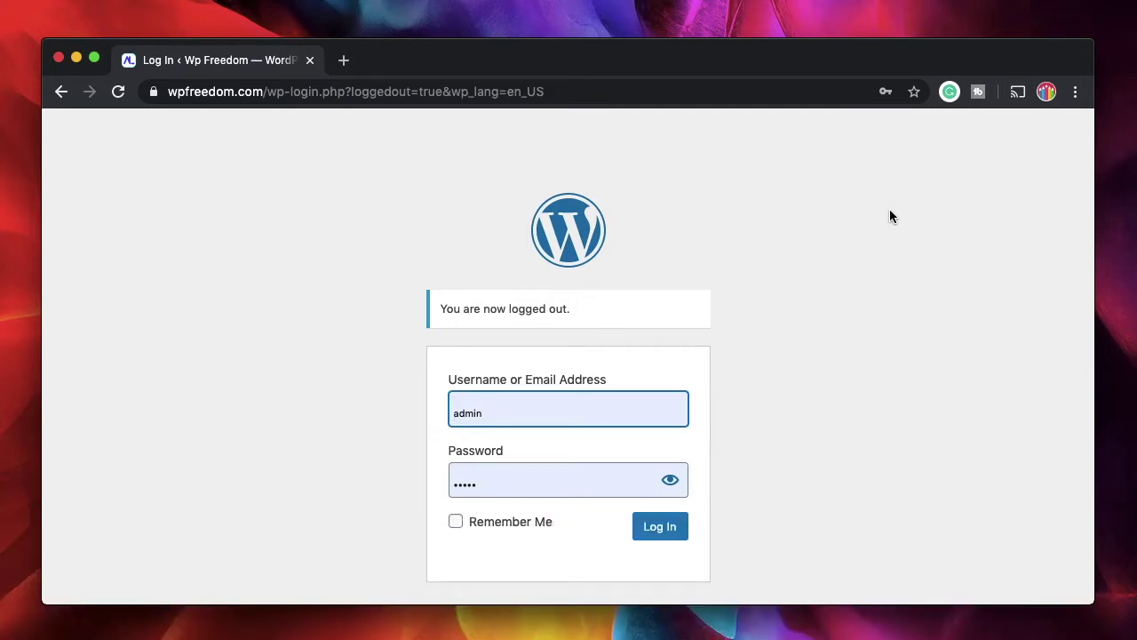
Step: Submit the login form to sign in to the Wp Freedom admin dashboard
{"action": "scroll", "coordinate": [891, 216], "scroll_direction": "down", "scroll_amount": 2}
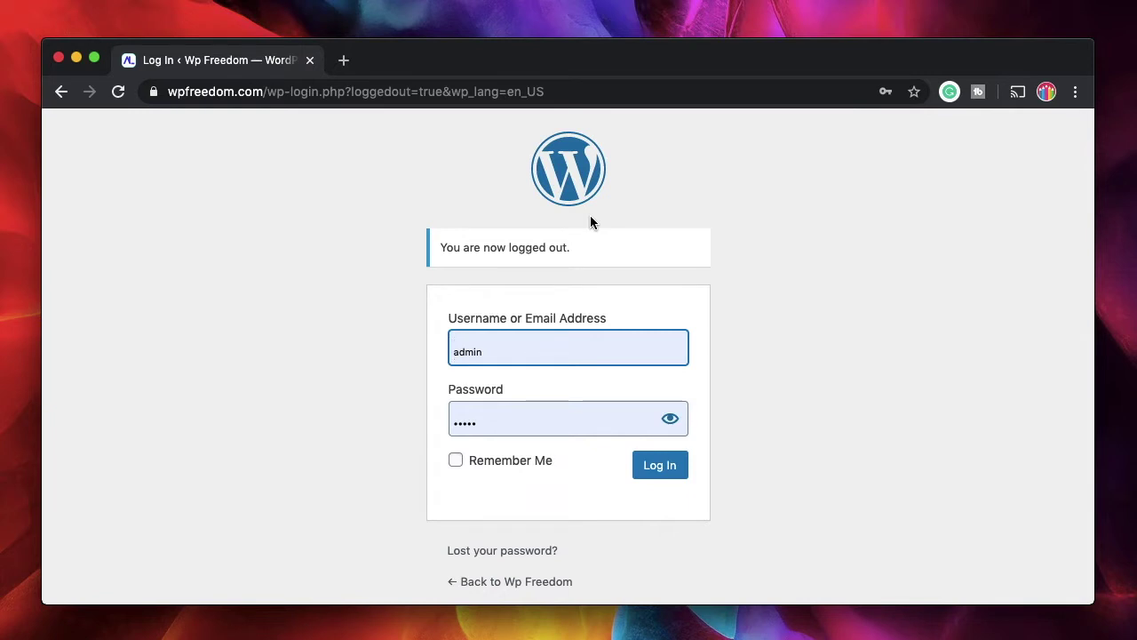
{"action": "key", "text": "Return"}
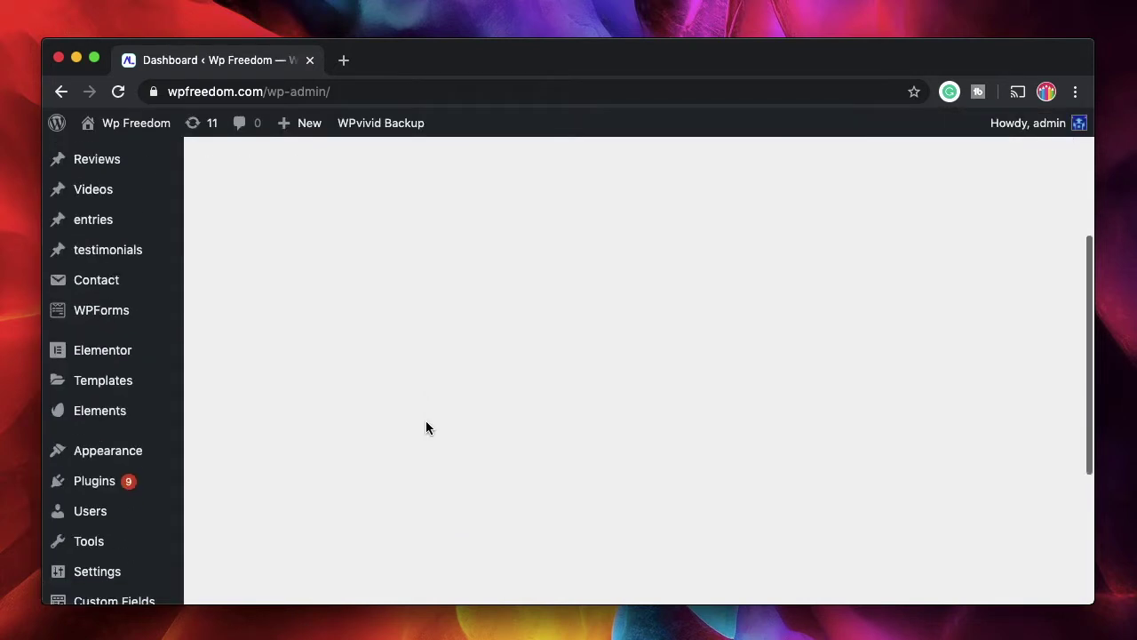
Step: Search the Add Plugins directory for 'colorlib customizer' and review the results
{"action": "mouse_move", "coordinate": [123, 471]}
{"action": "left_click", "coordinate": [213, 501]}
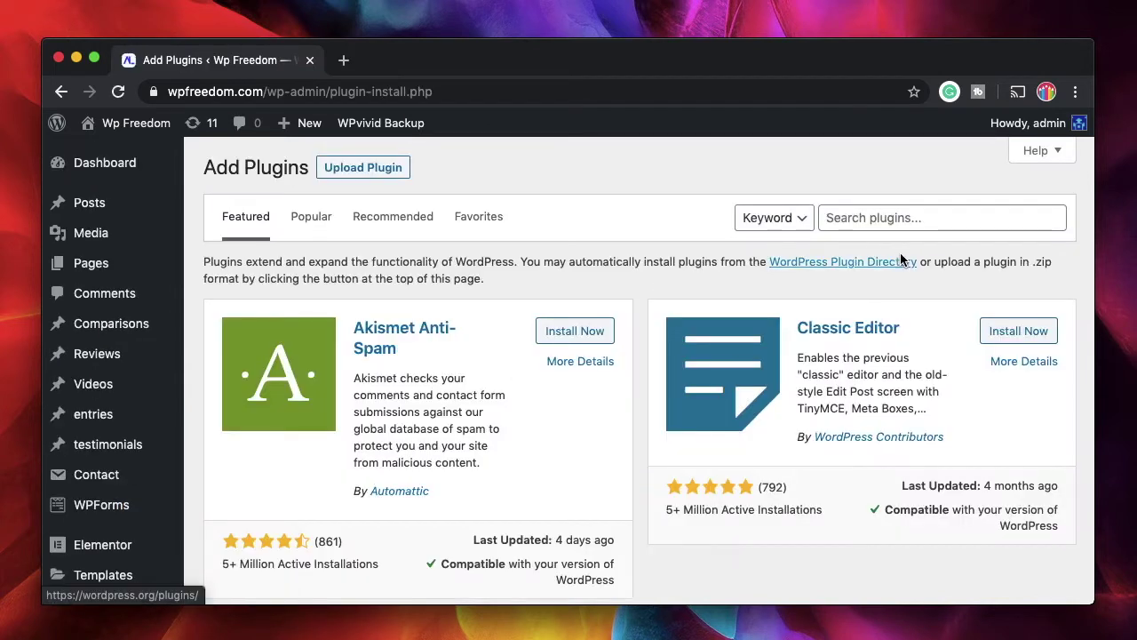
{"action": "left_click", "coordinate": [912, 218]}
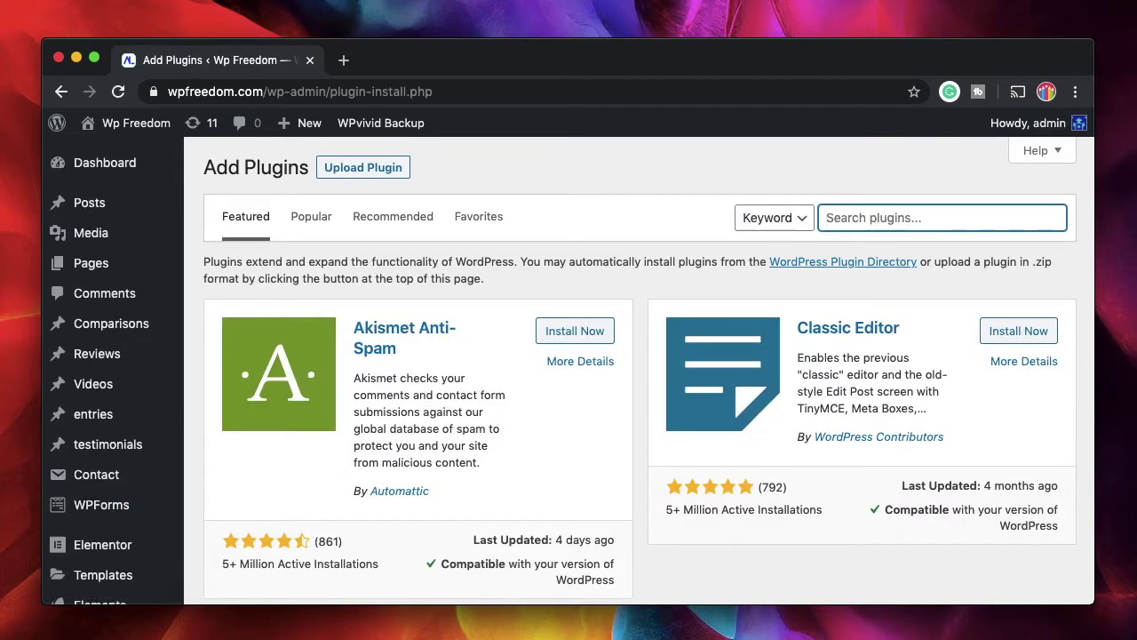
{"action": "type", "text": "colorlib customiser"}
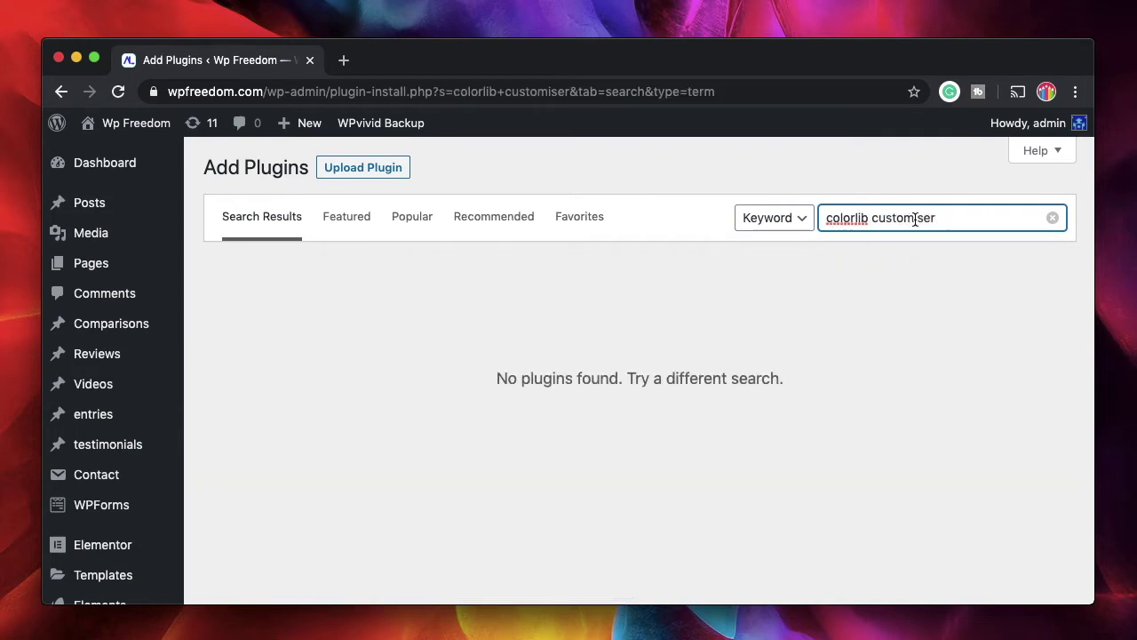
{"action": "key", "text": "BackSpace"}
{"action": "type", "text": "z"}
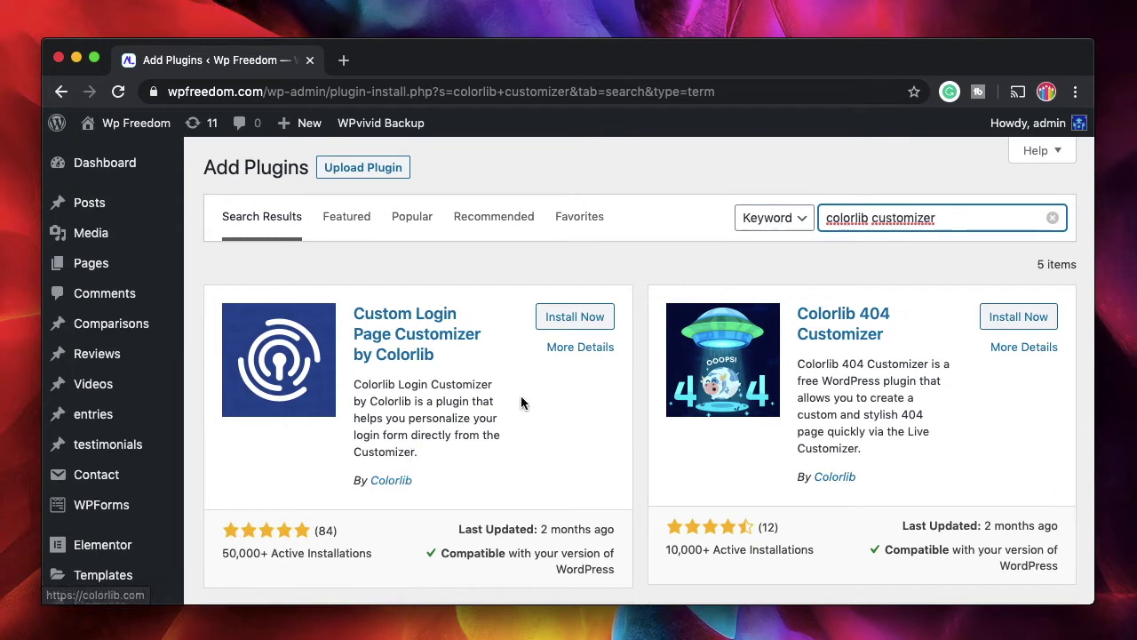
{"action": "scroll", "coordinate": [685, 374], "scroll_direction": "down", "scroll_amount": 1}
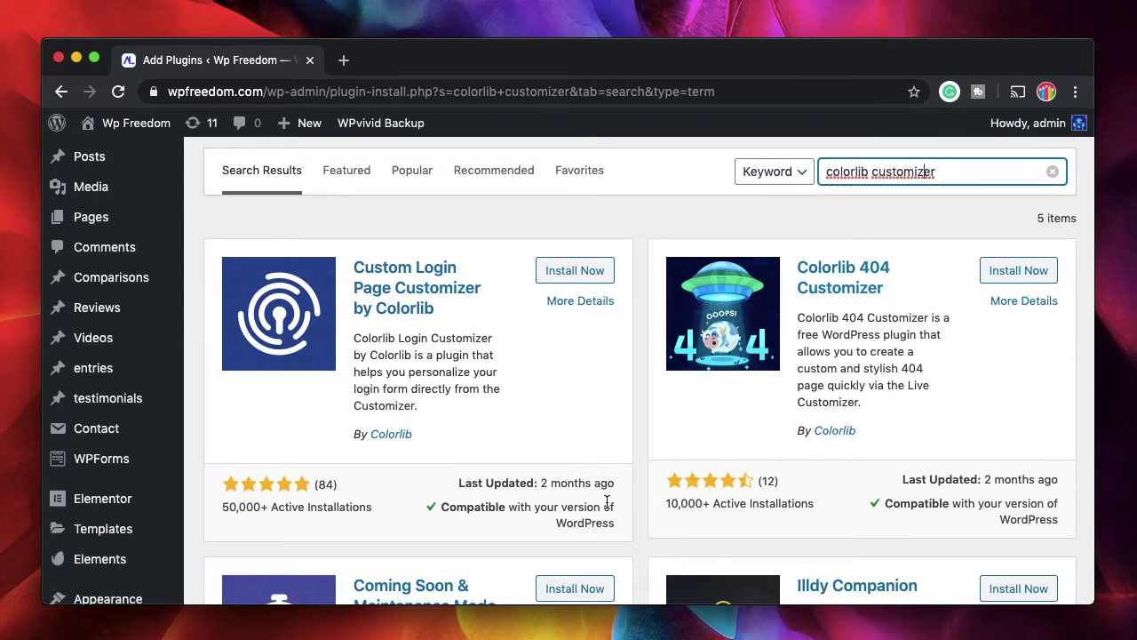
{"action": "scroll", "coordinate": [680, 427], "scroll_direction": "down", "scroll_amount": 2}
{"action": "scroll", "coordinate": [444, 409], "scroll_direction": "up", "scroll_amount": 5}
Step: Install Custom Login Page Customizer by Colorlib, then go to Appearance > Customize
{"action": "left_click", "coordinate": [571, 311]}
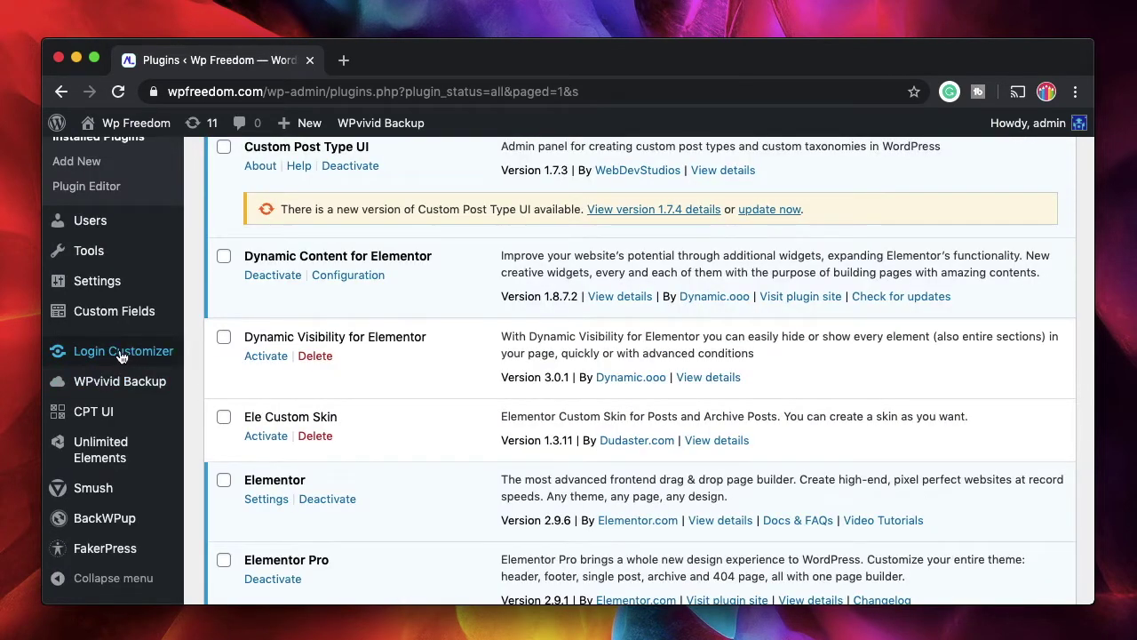
{"action": "scroll", "coordinate": [172, 257], "scroll_direction": "up", "scroll_amount": 3}
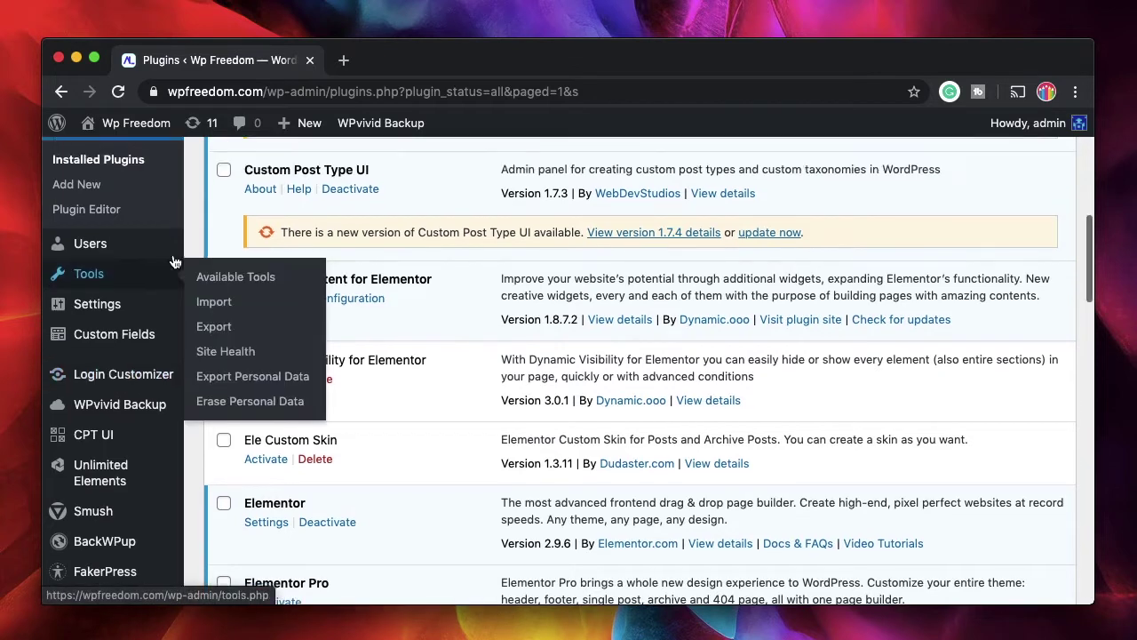
{"action": "mouse_move", "coordinate": [114, 178]}
{"action": "left_click", "coordinate": [223, 196]}
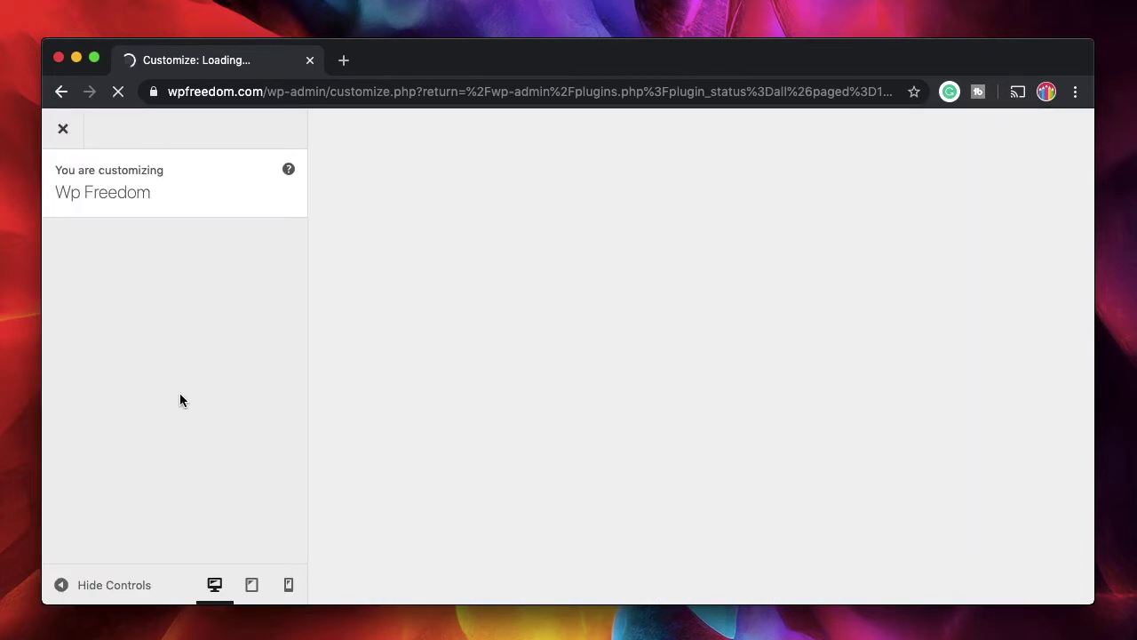
Step: In Colorlib Login Customizer Templates, compare templates and settle on the flowers-and-pencils one
{"action": "scroll", "coordinate": [180, 399], "scroll_direction": "down", "scroll_amount": 4}
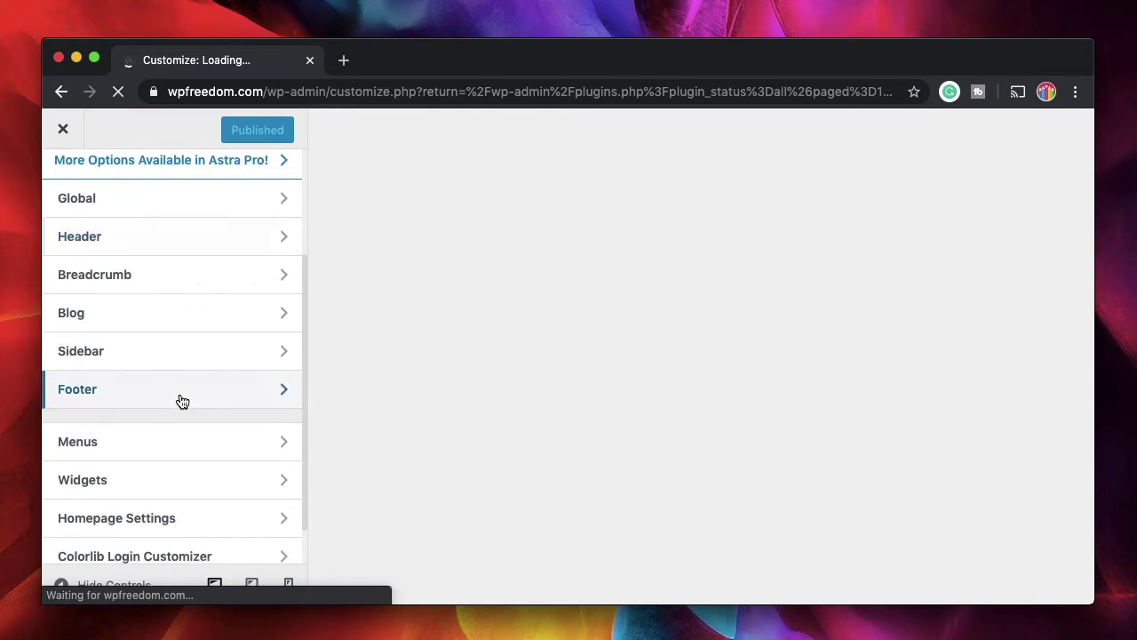
{"action": "scroll", "coordinate": [180, 400], "scroll_direction": "down", "scroll_amount": 2}
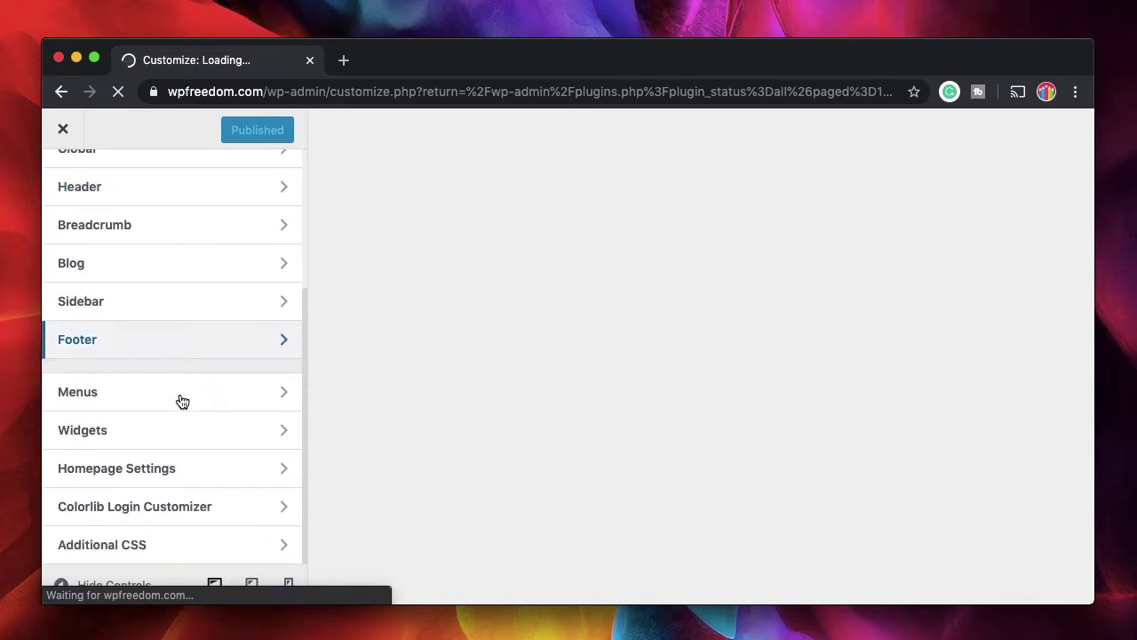
{"action": "left_click", "coordinate": [132, 513]}
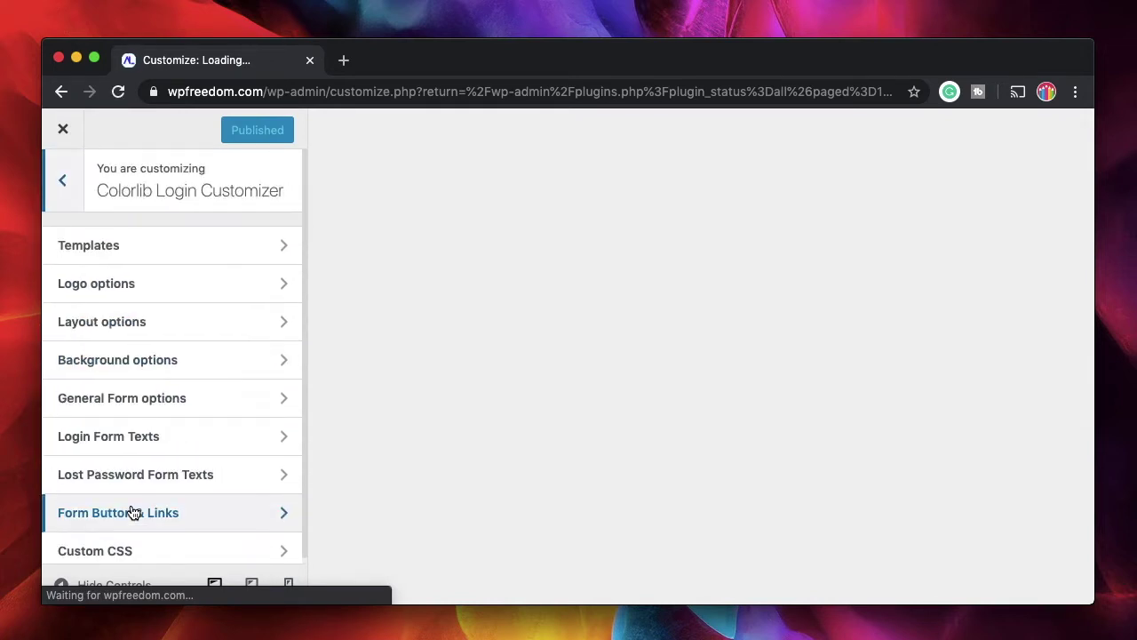
{"action": "left_click", "coordinate": [157, 257]}
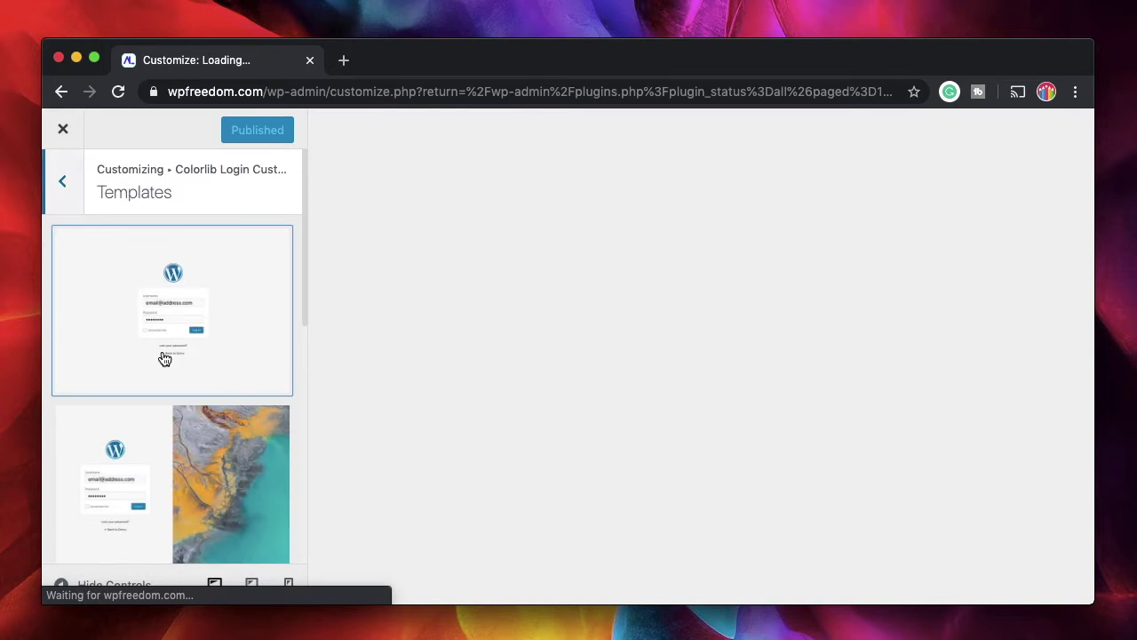
{"action": "scroll", "coordinate": [169, 409], "scroll_direction": "down", "scroll_amount": 5}
{"action": "left_click", "coordinate": [173, 425]}
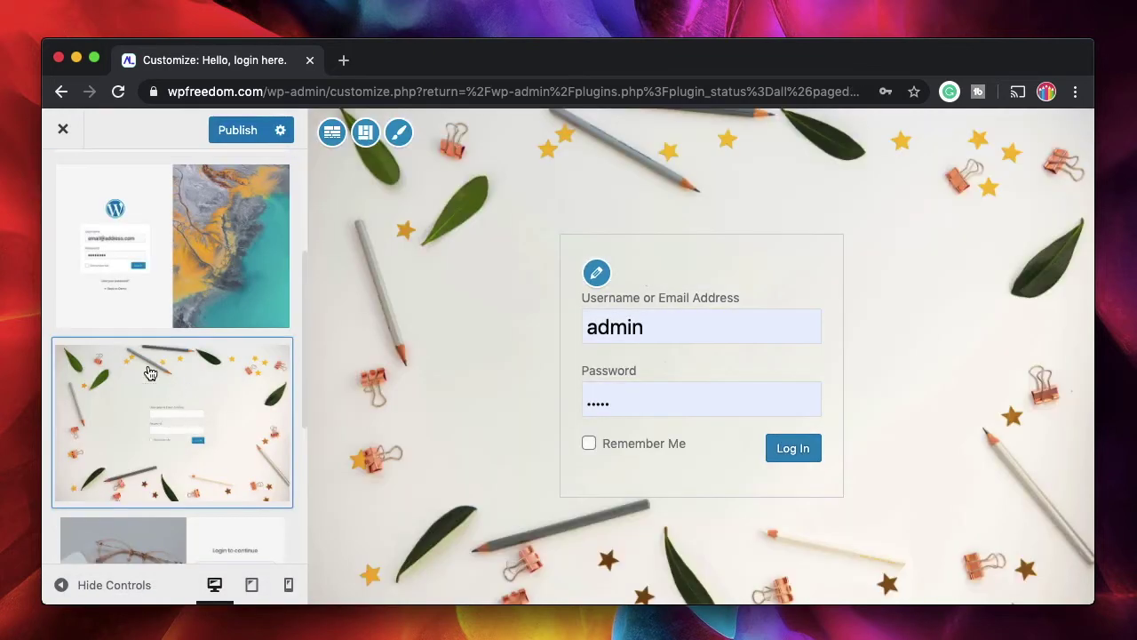
{"action": "scroll", "coordinate": [146, 401], "scroll_direction": "down", "scroll_amount": 6}
{"action": "left_click", "coordinate": [214, 304]}
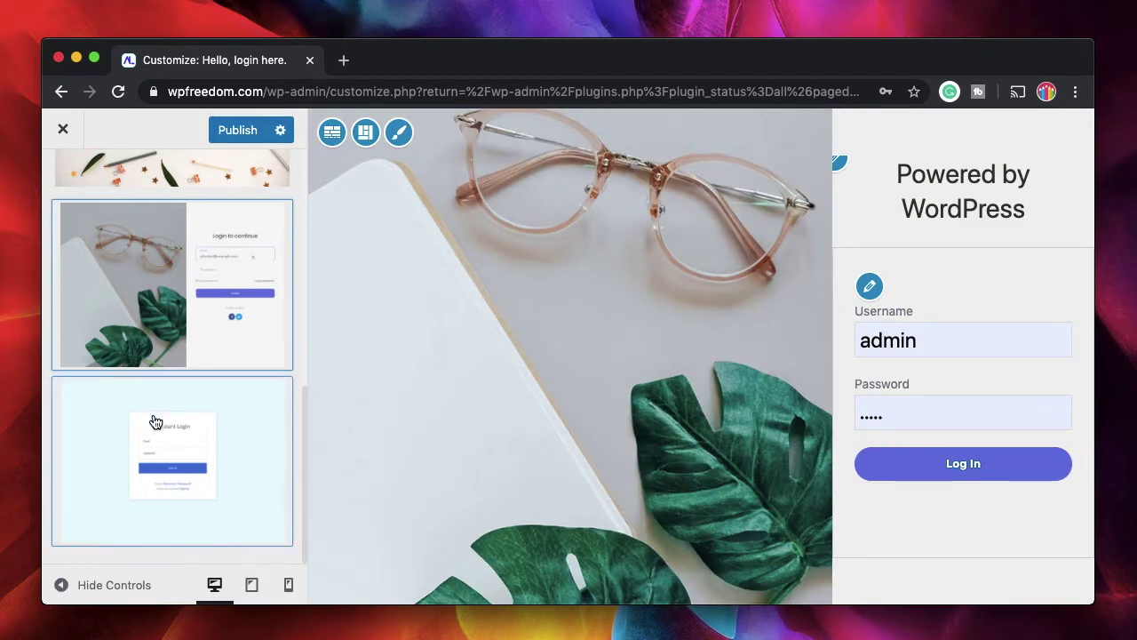
{"action": "scroll", "coordinate": [152, 424], "scroll_direction": "up", "scroll_amount": 5}
{"action": "left_click", "coordinate": [170, 479]}
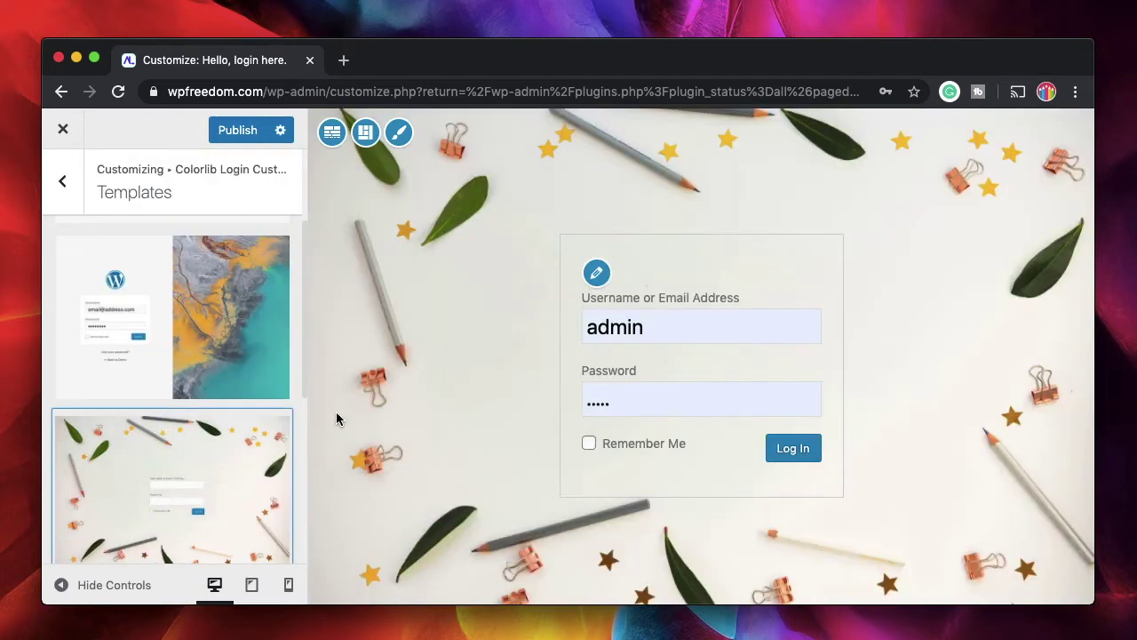
{"action": "left_click", "coordinate": [69, 184]}
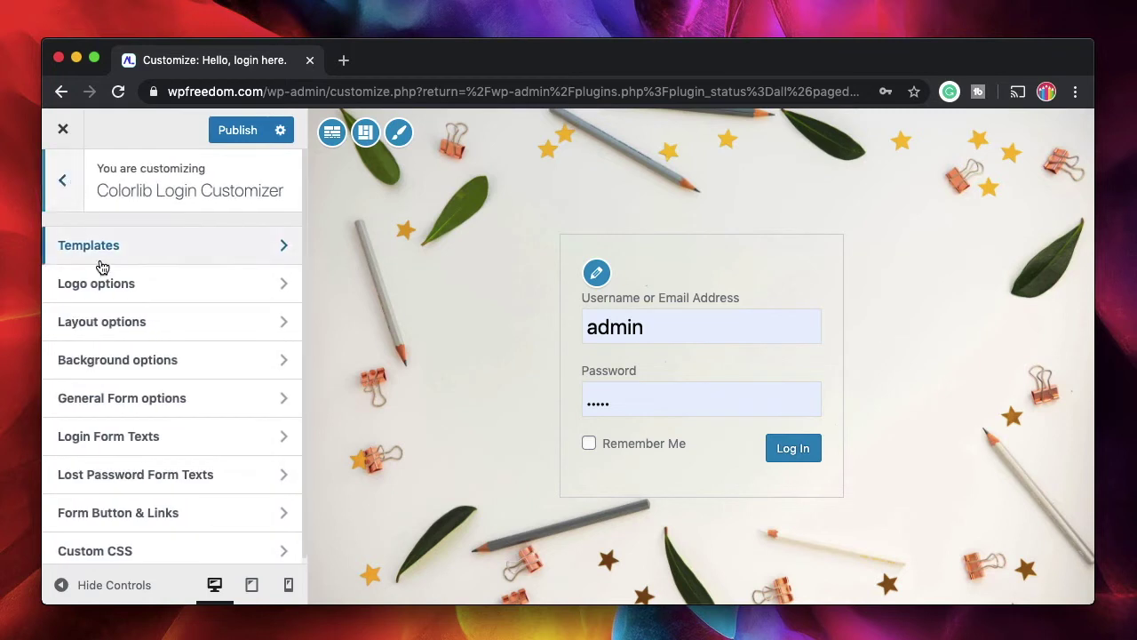
Step: Turn off Hide Logo and use design-school-logo.png as the login logo
{"action": "left_click", "coordinate": [107, 289]}
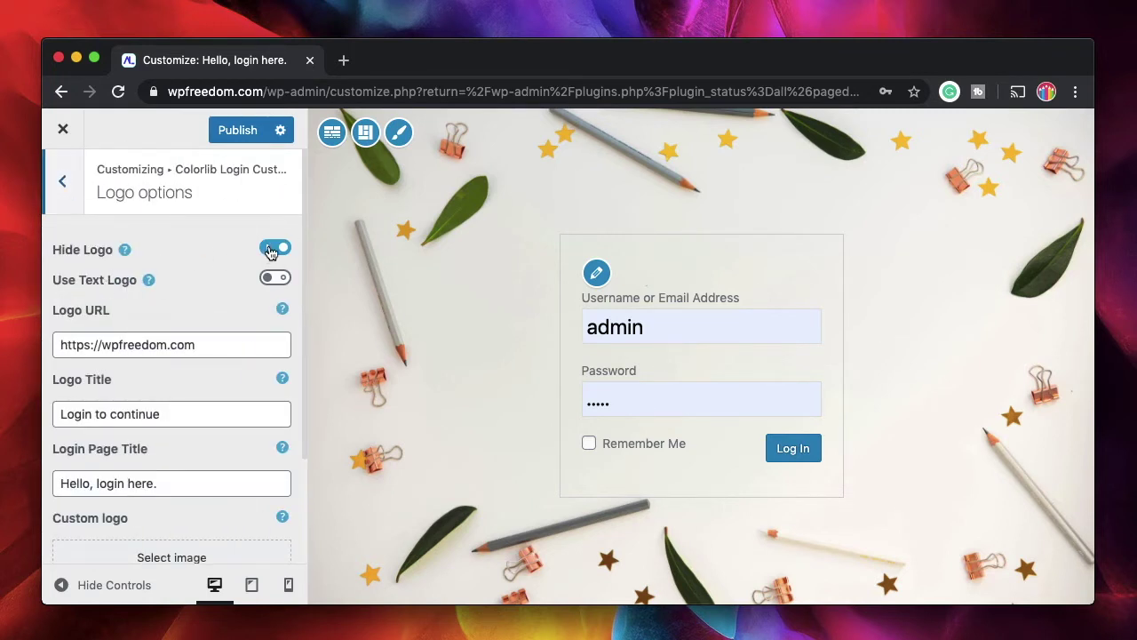
{"action": "left_click", "coordinate": [271, 251]}
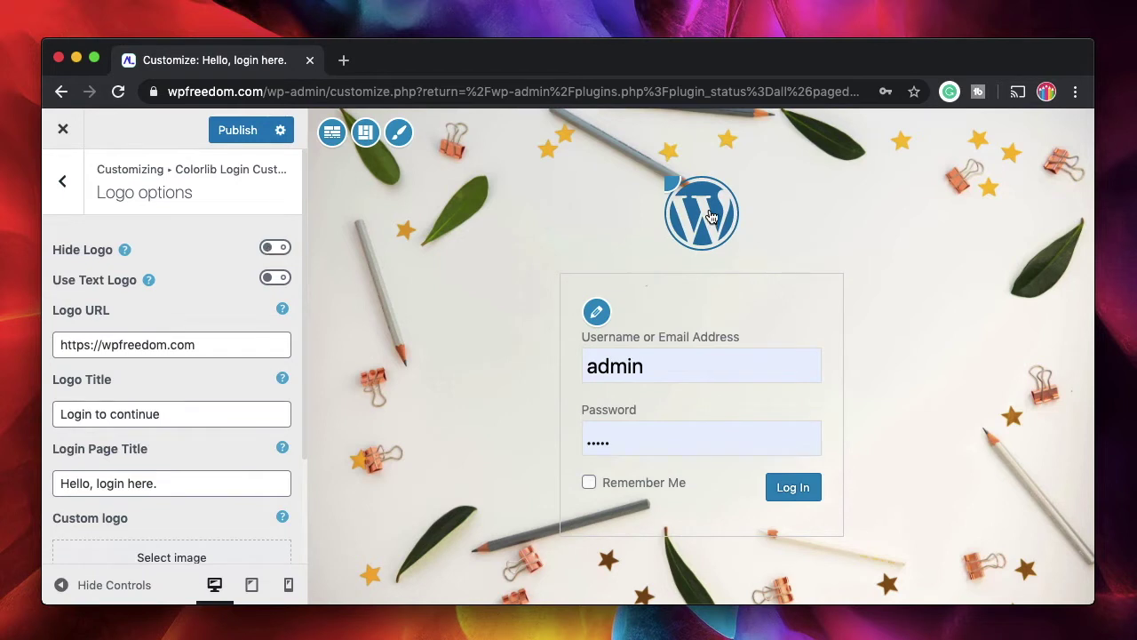
{"action": "scroll", "coordinate": [201, 353], "scroll_direction": "down", "scroll_amount": 3}
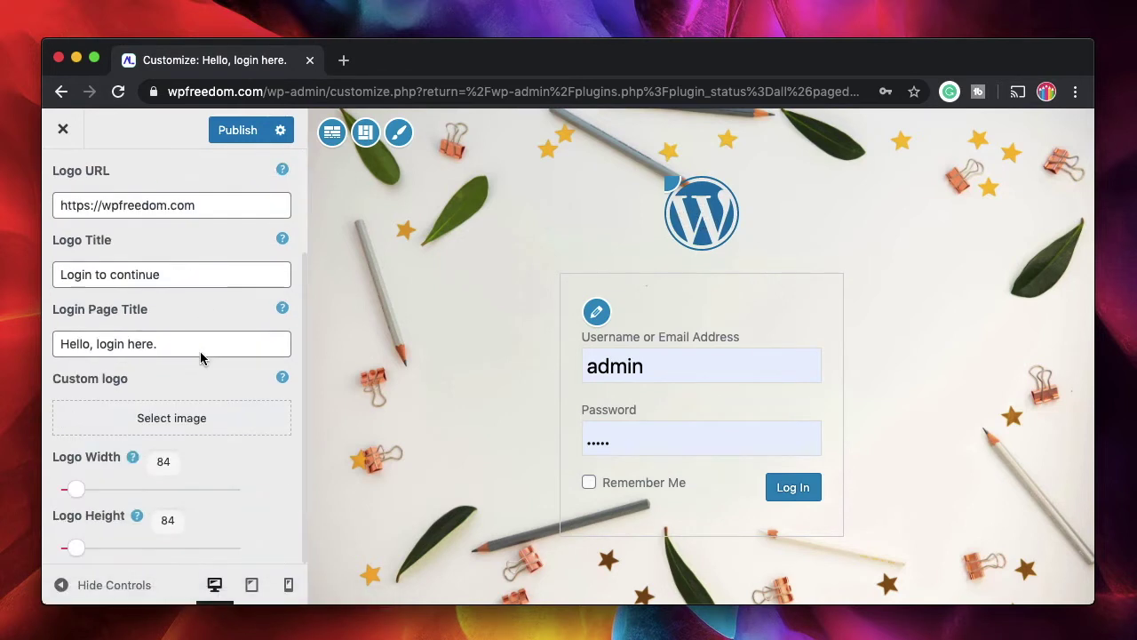
{"action": "left_click", "coordinate": [160, 423]}
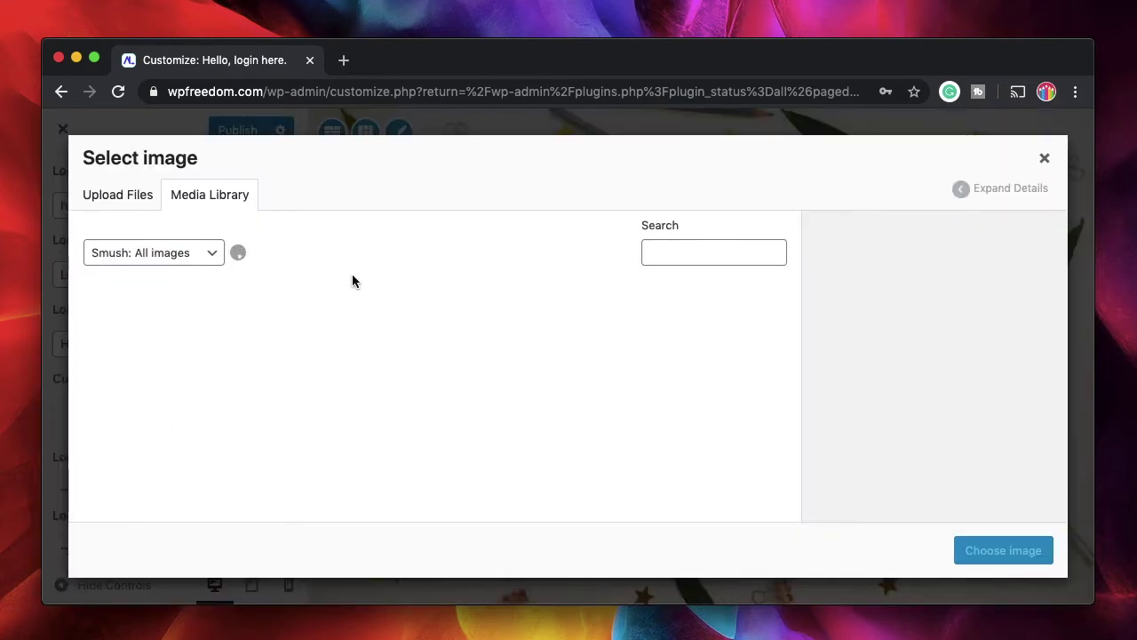
{"action": "left_click", "coordinate": [142, 498]}
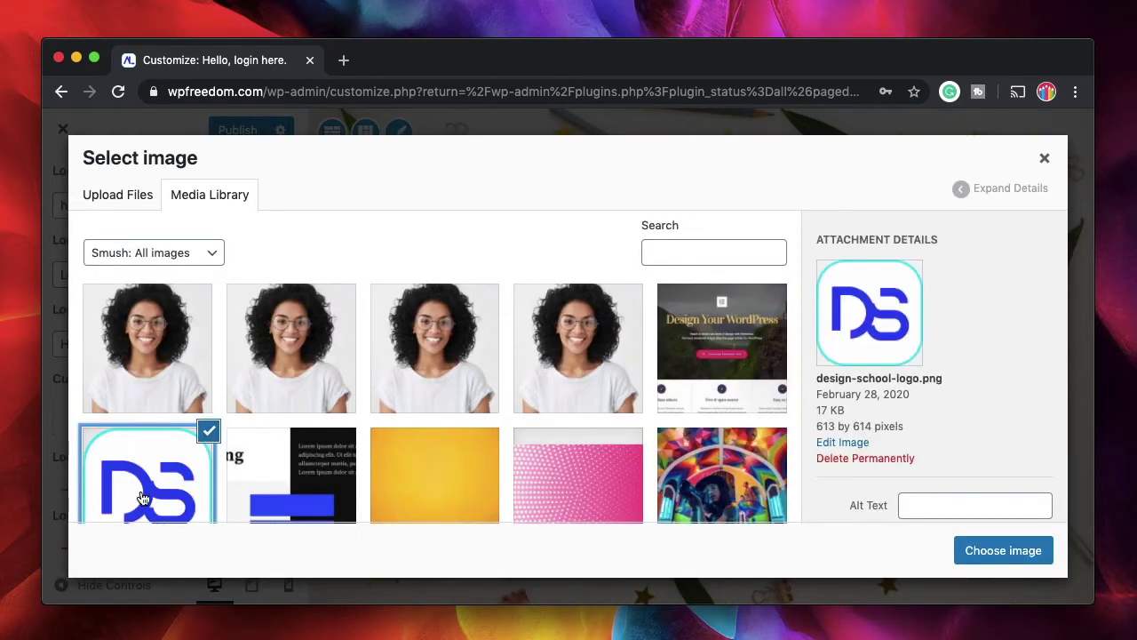
{"action": "left_click", "coordinate": [982, 550]}
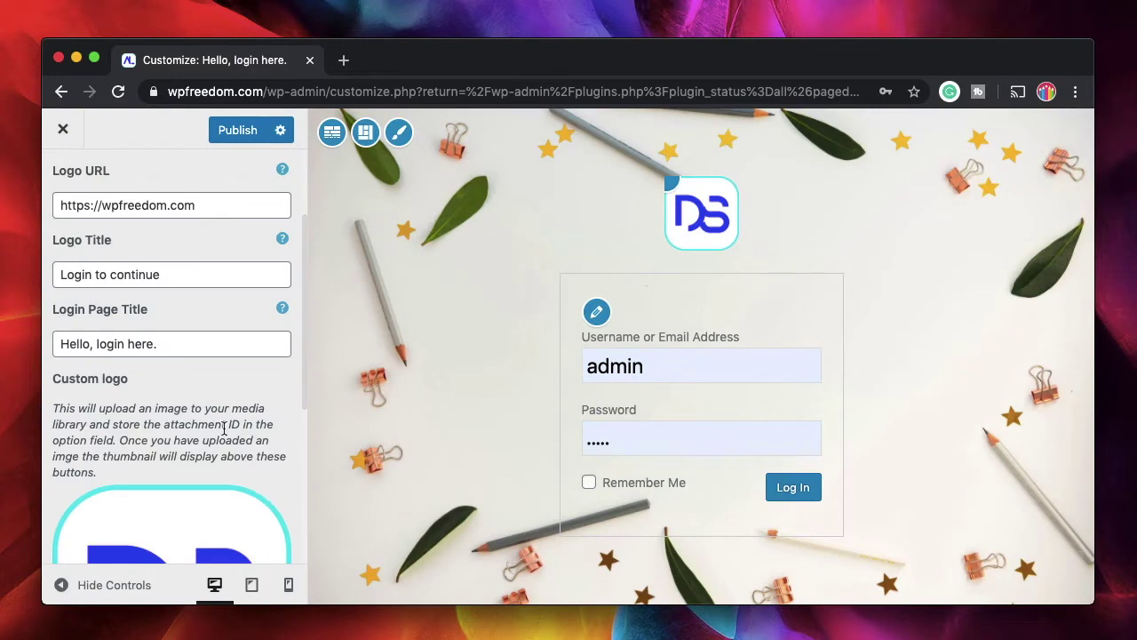
Step: Narrow the DS logo to Logo Width 65, with Logo Height 90
{"action": "scroll", "coordinate": [224, 427], "scroll_direction": "down", "scroll_amount": 5}
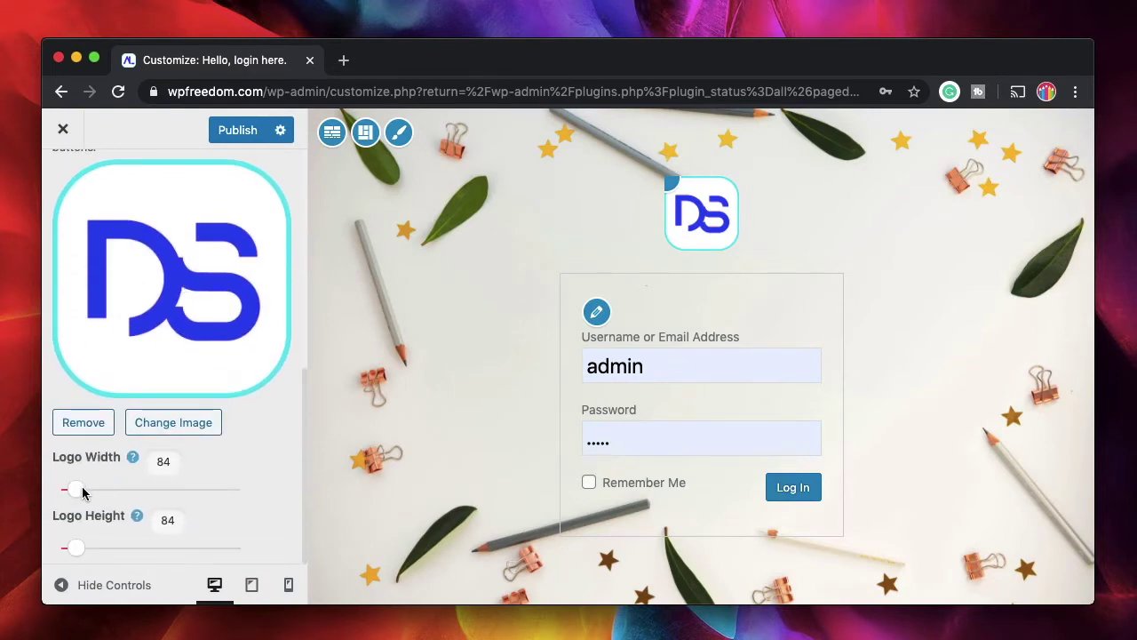
{"action": "left_click_drag", "start_coordinate": [78, 494], "coordinate": [74, 493]}
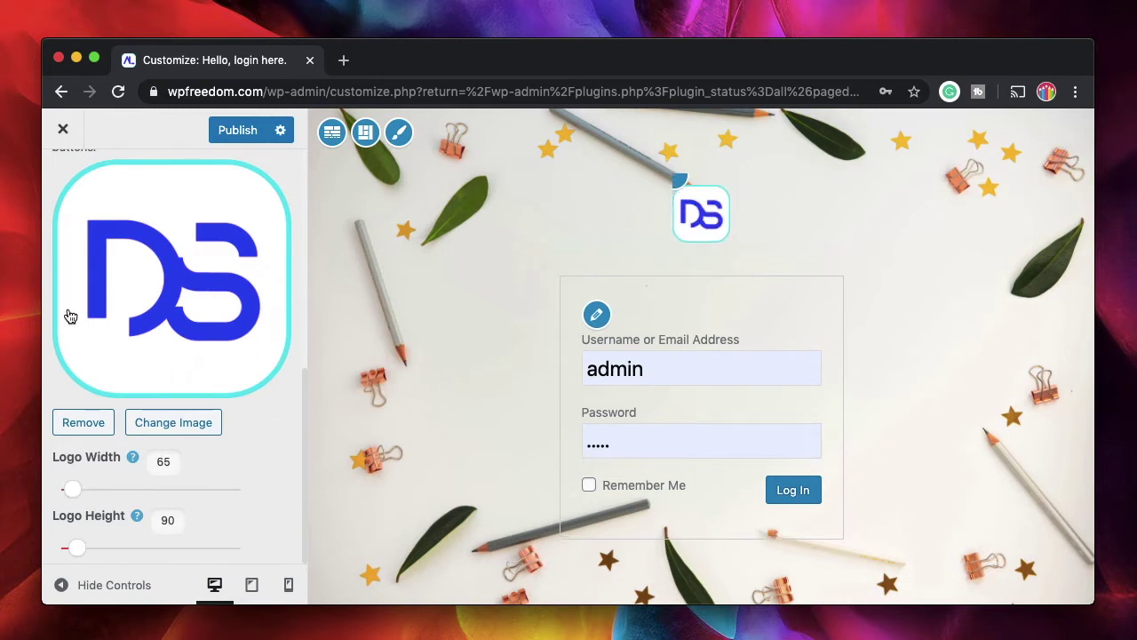
{"action": "scroll", "coordinate": [65, 315], "scroll_direction": "up", "scroll_amount": 10}
{"action": "scroll", "coordinate": [112, 384], "scroll_direction": "down", "scroll_amount": 10}
{"action": "scroll", "coordinate": [121, 396], "scroll_direction": "up", "scroll_amount": 10}
Step: In Layout options, keep the single-column layout after trying two columns
{"action": "left_click", "coordinate": [64, 181]}
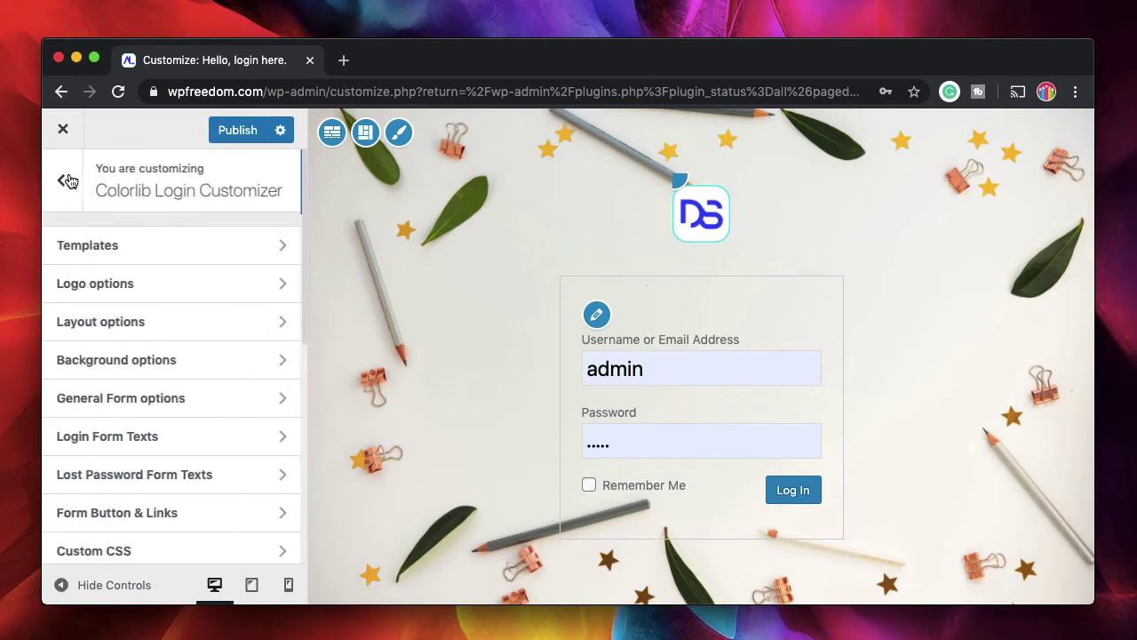
{"action": "left_click", "coordinate": [140, 333]}
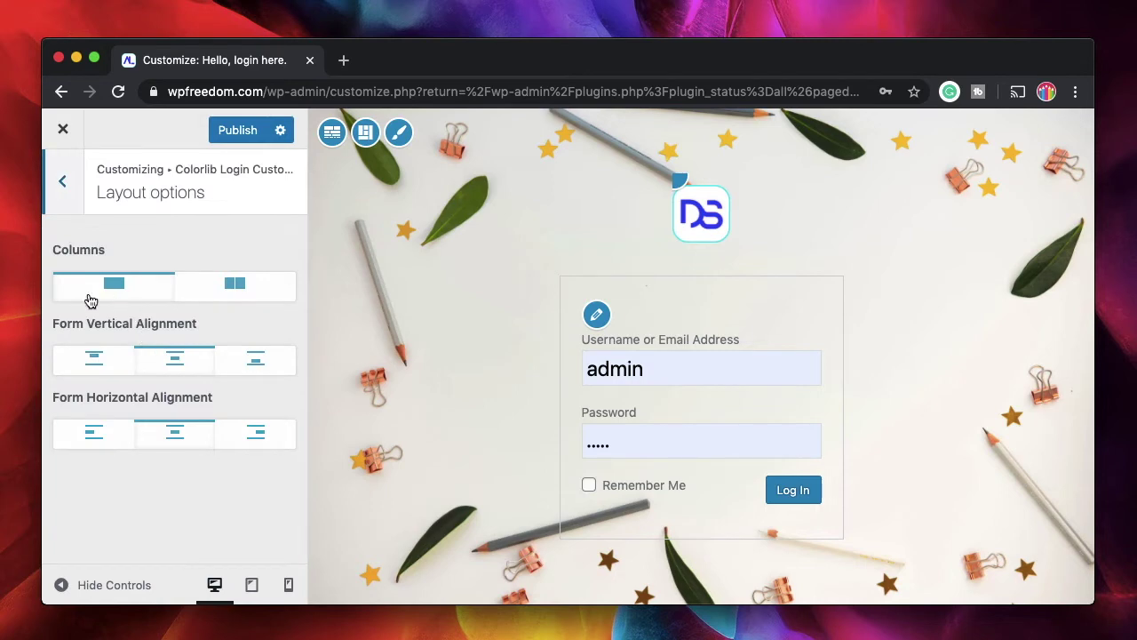
{"action": "left_click", "coordinate": [245, 294]}
{"action": "left_click", "coordinate": [140, 289]}
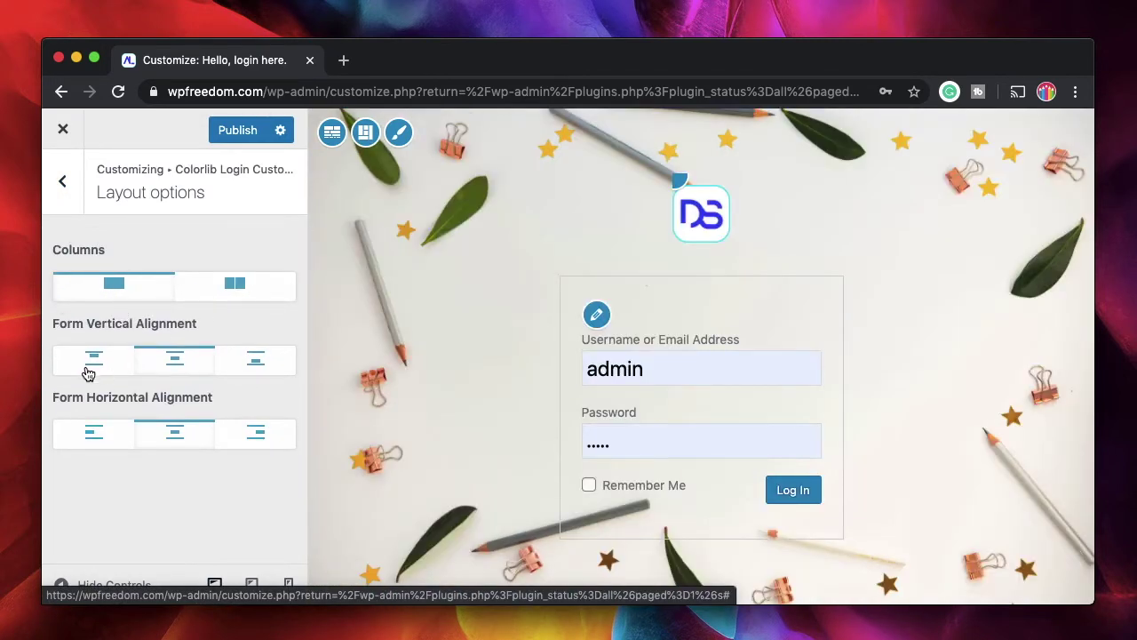
Step: Set both Form Vertical and Form Horizontal Alignment to Middle
{"action": "left_click", "coordinate": [89, 365]}
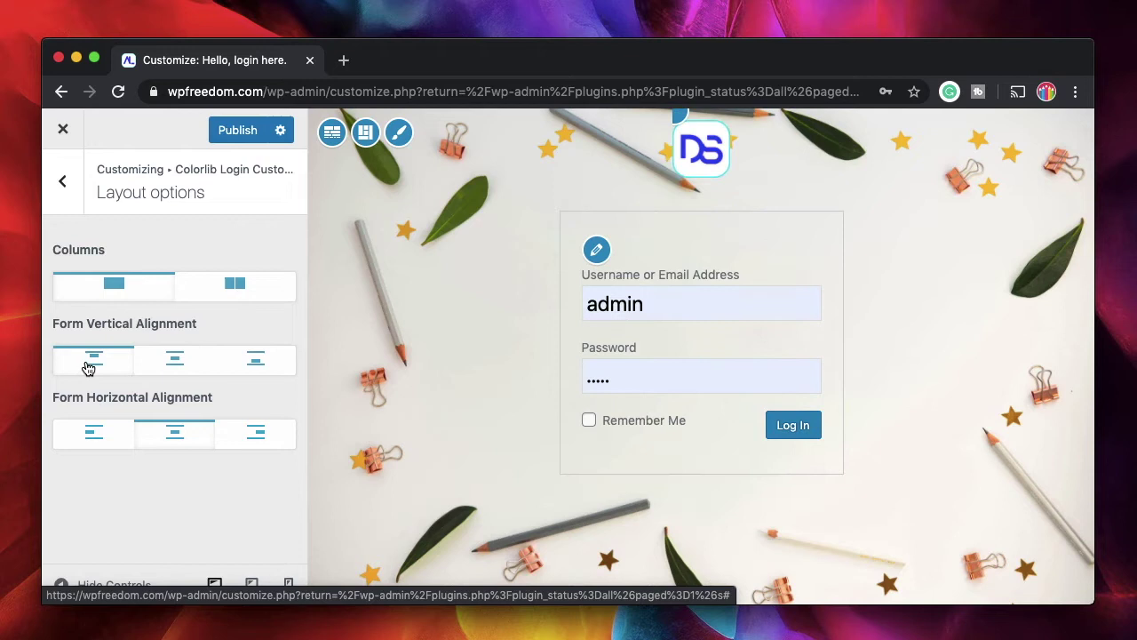
{"action": "left_click", "coordinate": [178, 371]}
{"action": "left_click", "coordinate": [273, 427]}
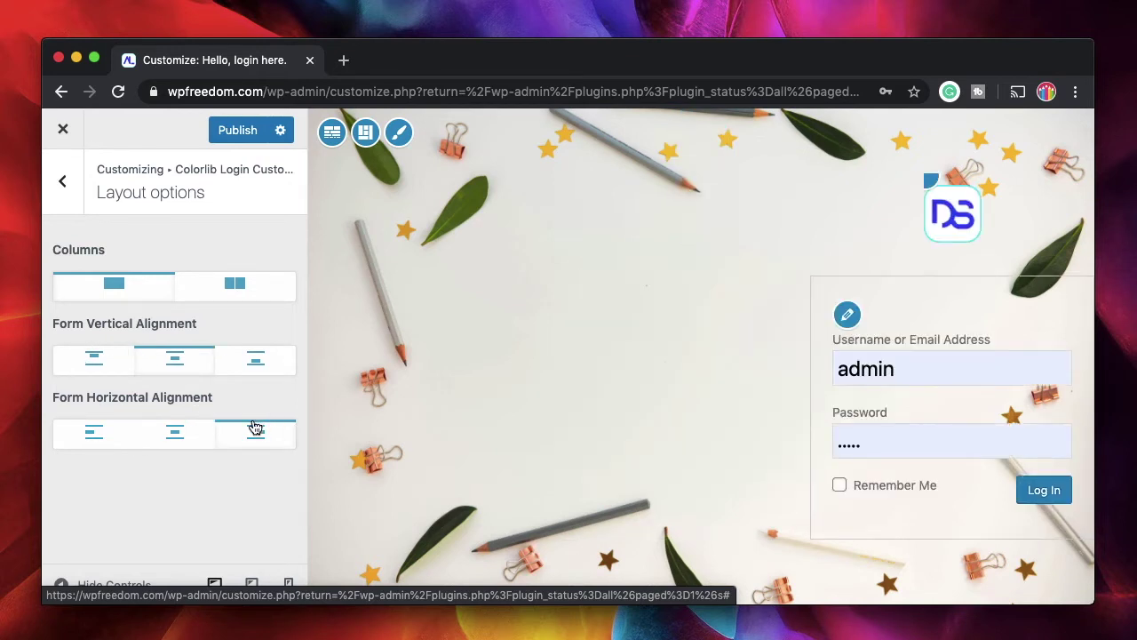
{"action": "left_click", "coordinate": [171, 437]}
{"action": "left_click", "coordinate": [89, 442]}
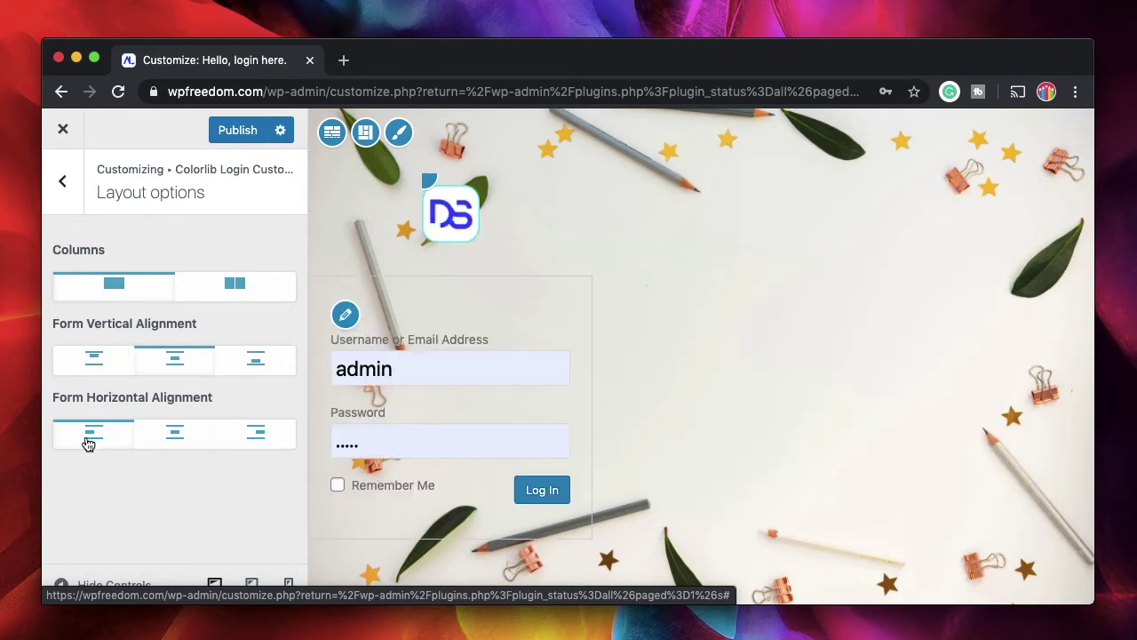
{"action": "left_click", "coordinate": [170, 438]}
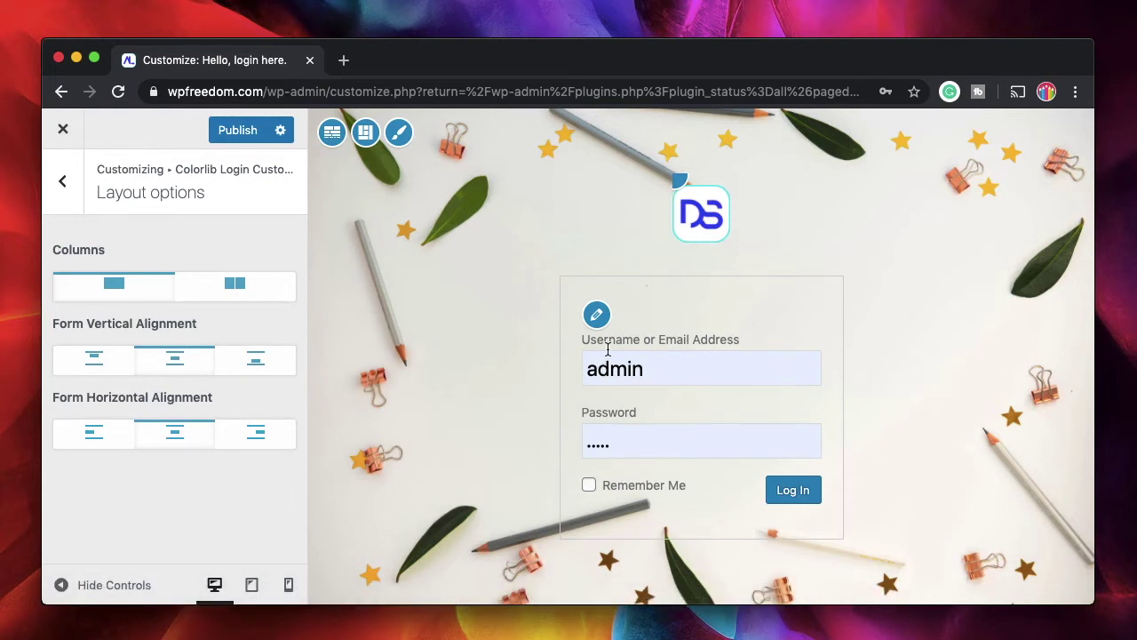
{"action": "left_click", "coordinate": [62, 180]}
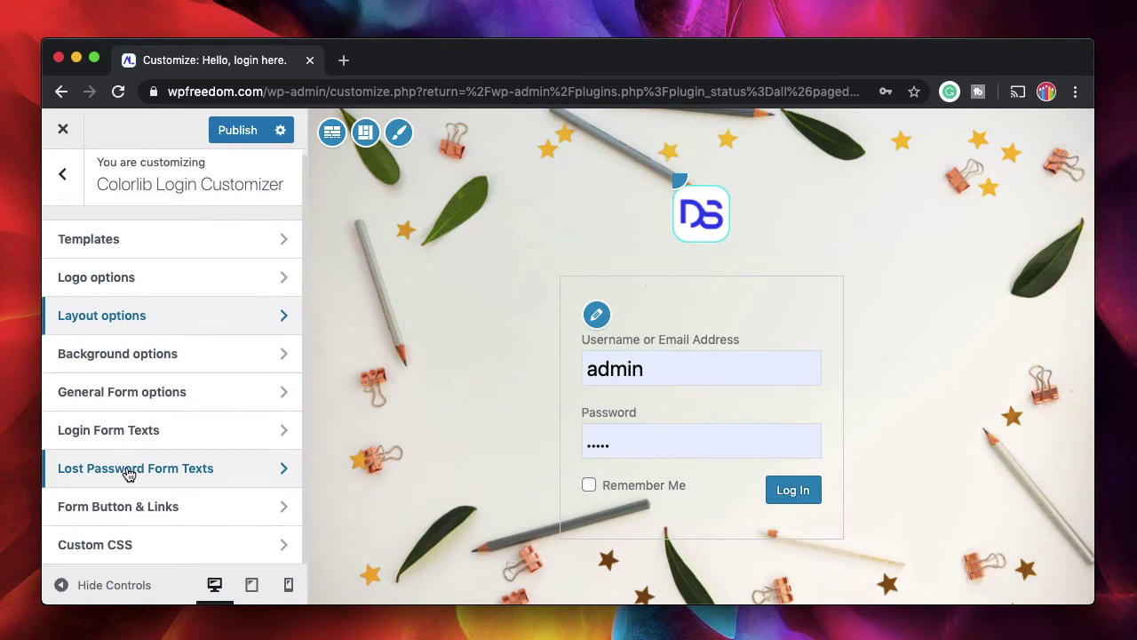
Step: In General Form options, set Form Width to 375 and Form Height to 340
{"action": "left_click", "coordinate": [140, 366]}
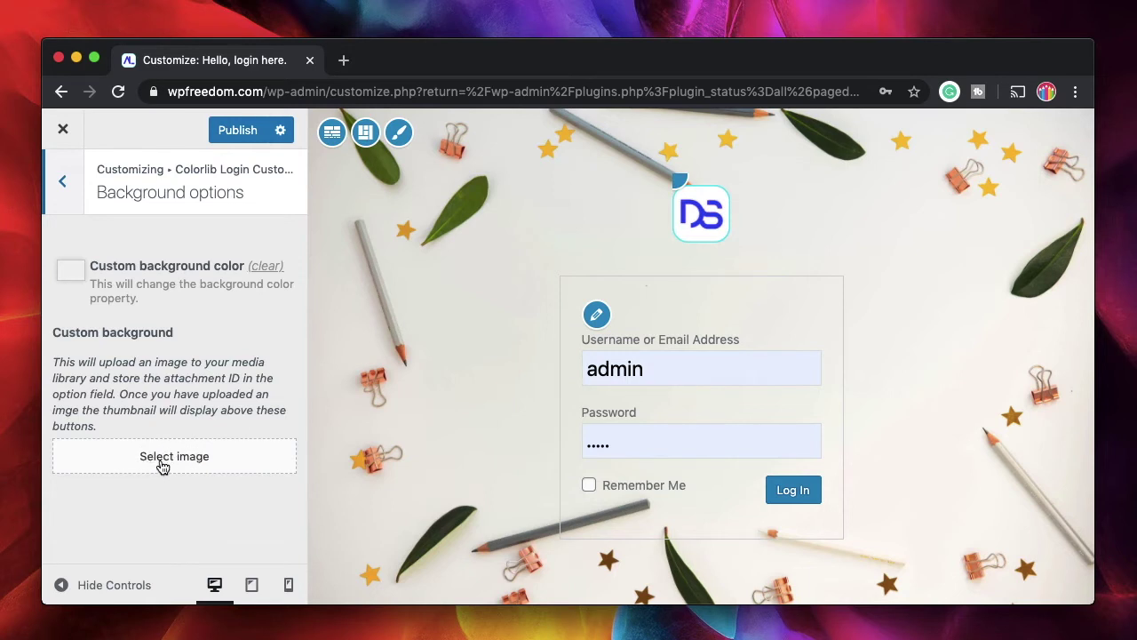
{"action": "left_click", "coordinate": [63, 191]}
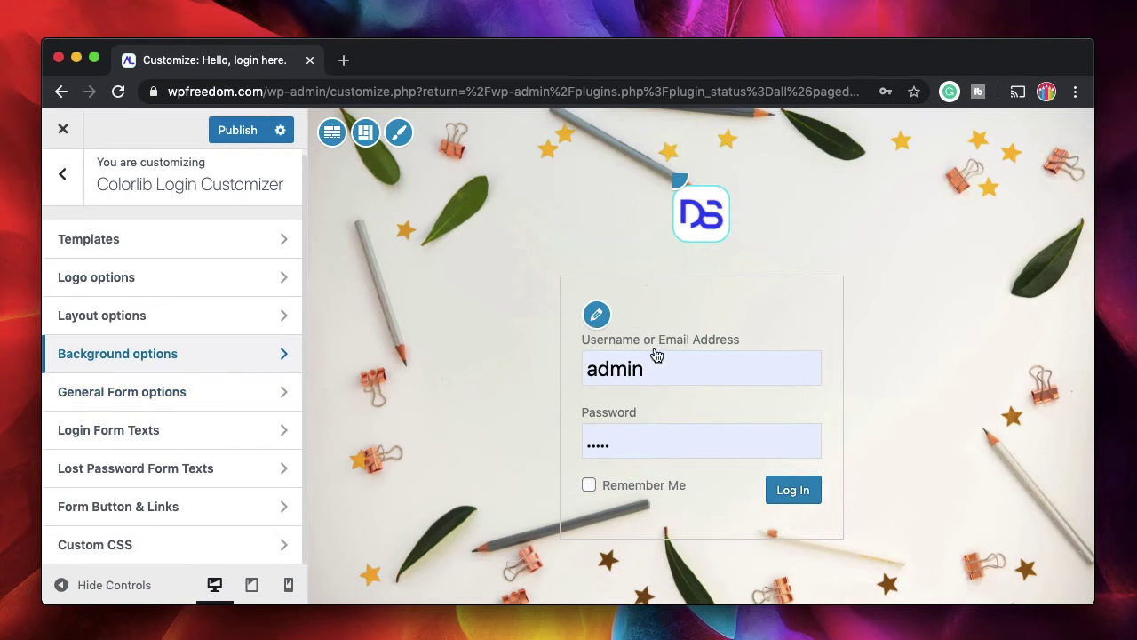
{"action": "left_click", "coordinate": [162, 392]}
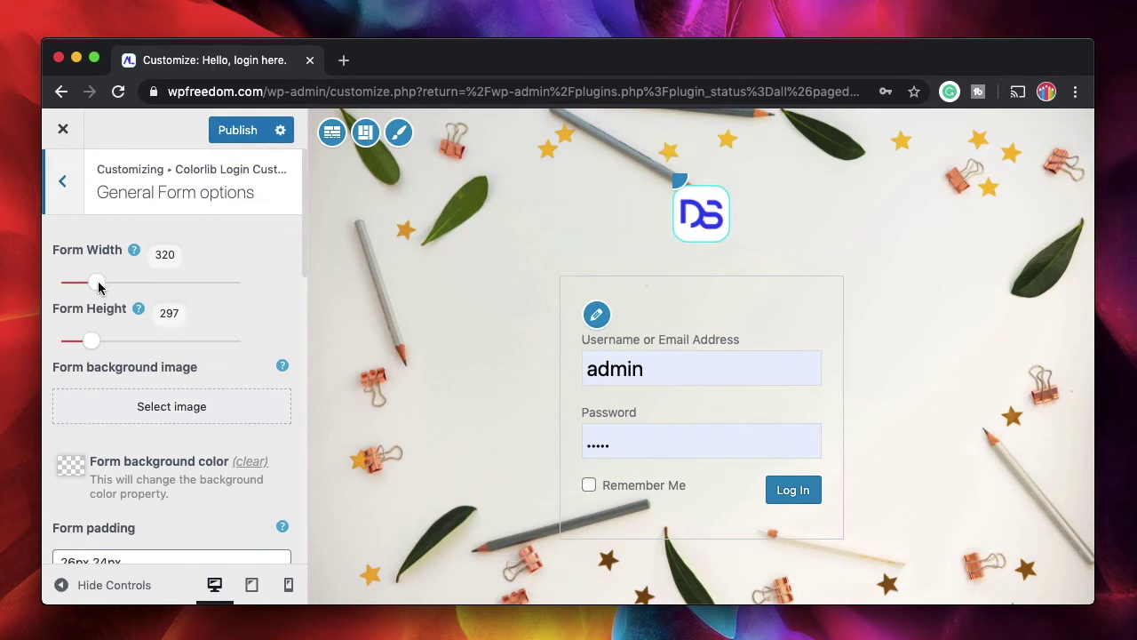
{"action": "left_click_drag", "start_coordinate": [97, 283], "coordinate": [110, 286]}
{"action": "left_click_drag", "start_coordinate": [92, 343], "coordinate": [100, 343]}
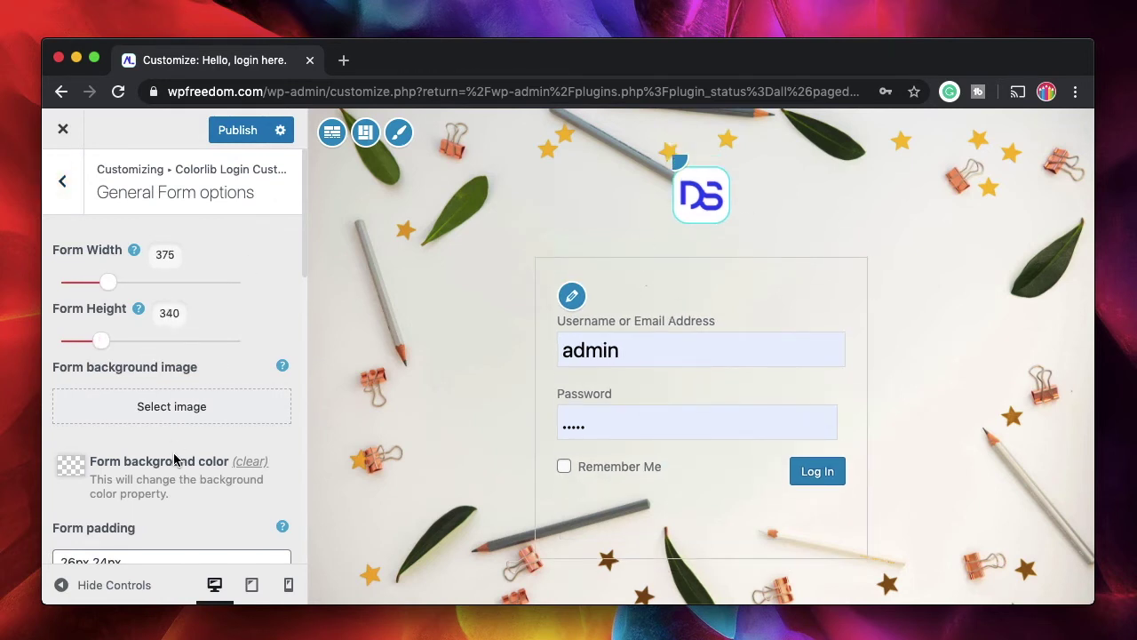
Step: Try a reddish form background colour, then dismiss it and return to the section list
{"action": "scroll", "coordinate": [174, 459], "scroll_direction": "down", "scroll_amount": 3}
{"action": "left_click", "coordinate": [72, 313]}
{"action": "left_click", "coordinate": [181, 335]}
{"action": "key", "text": "Escape"}
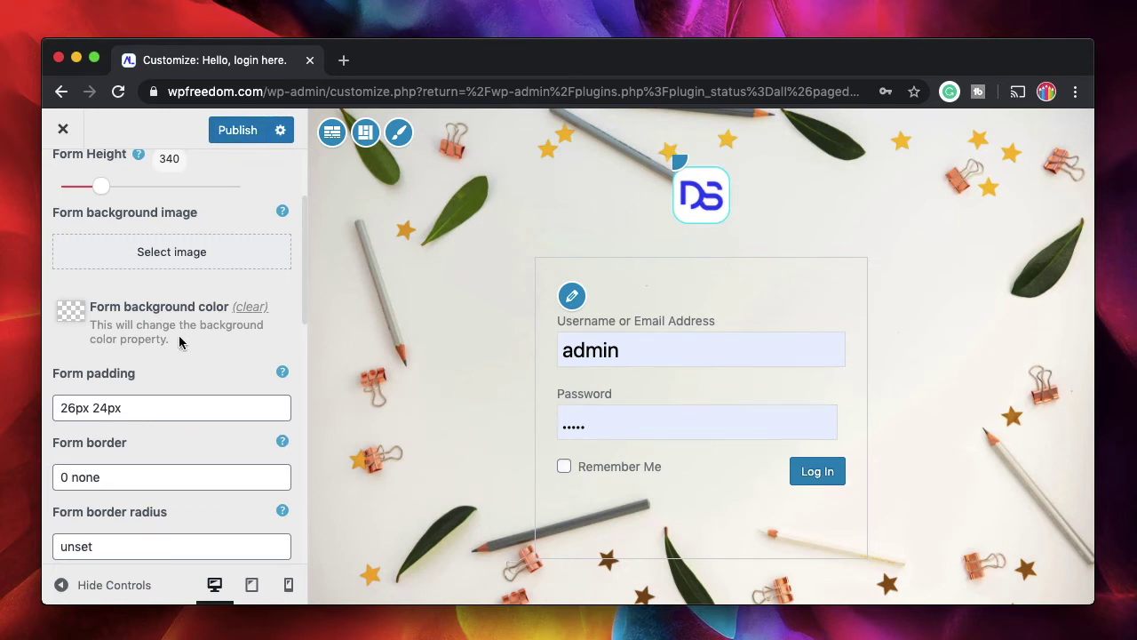
{"action": "scroll", "coordinate": [179, 342], "scroll_direction": "up", "scroll_amount": 2}
{"action": "scroll", "coordinate": [178, 400], "scroll_direction": "down", "scroll_amount": 6}
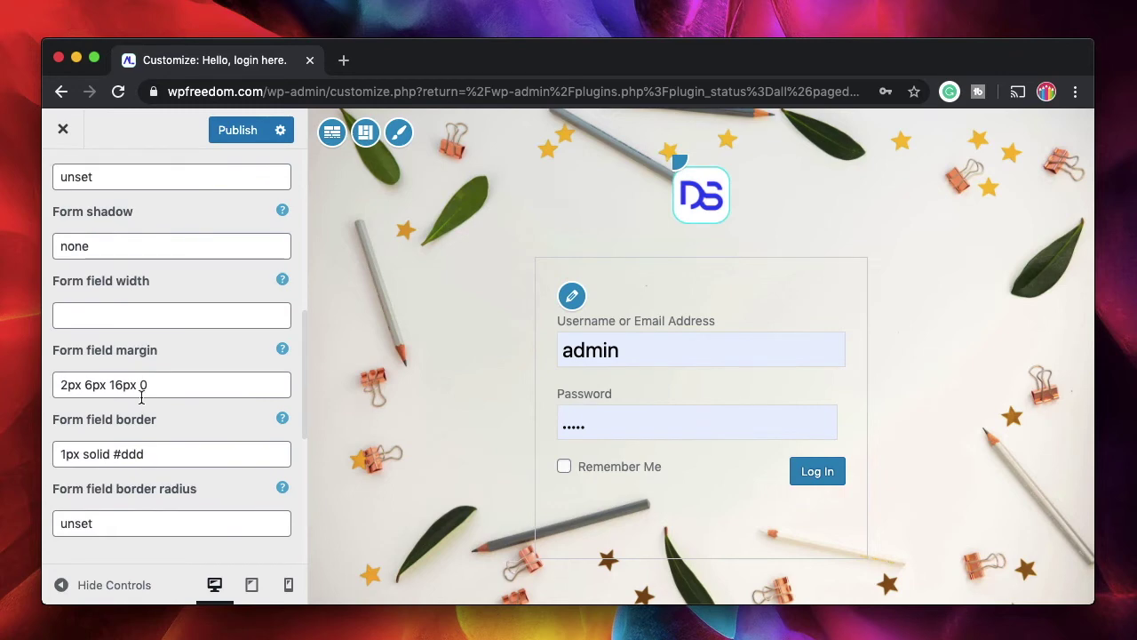
{"action": "scroll", "coordinate": [153, 462], "scroll_direction": "down", "scroll_amount": 5}
{"action": "scroll", "coordinate": [154, 484], "scroll_direction": "up", "scroll_amount": 3}
{"action": "scroll", "coordinate": [154, 487], "scroll_direction": "down", "scroll_amount": 3}
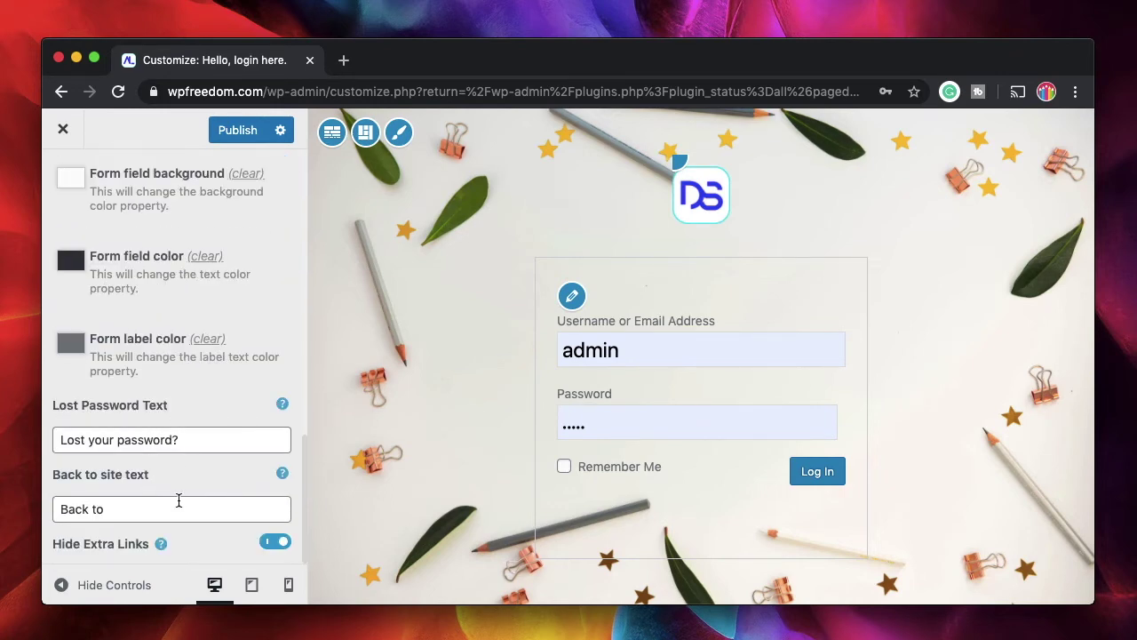
{"action": "scroll", "coordinate": [178, 507], "scroll_direction": "up", "scroll_amount": 8}
{"action": "scroll", "coordinate": [177, 533], "scroll_direction": "down", "scroll_amount": 4}
{"action": "left_click", "coordinate": [71, 188]}
{"action": "left_click", "coordinate": [177, 430]}
{"action": "left_click", "coordinate": [64, 177]}
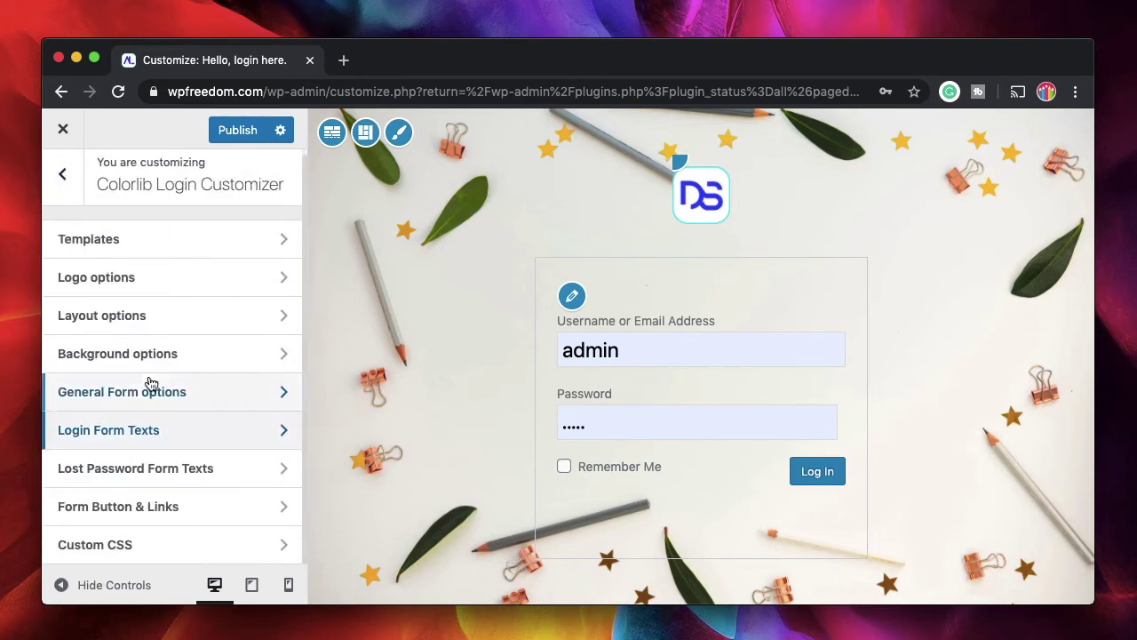
{"action": "left_click", "coordinate": [142, 468]}
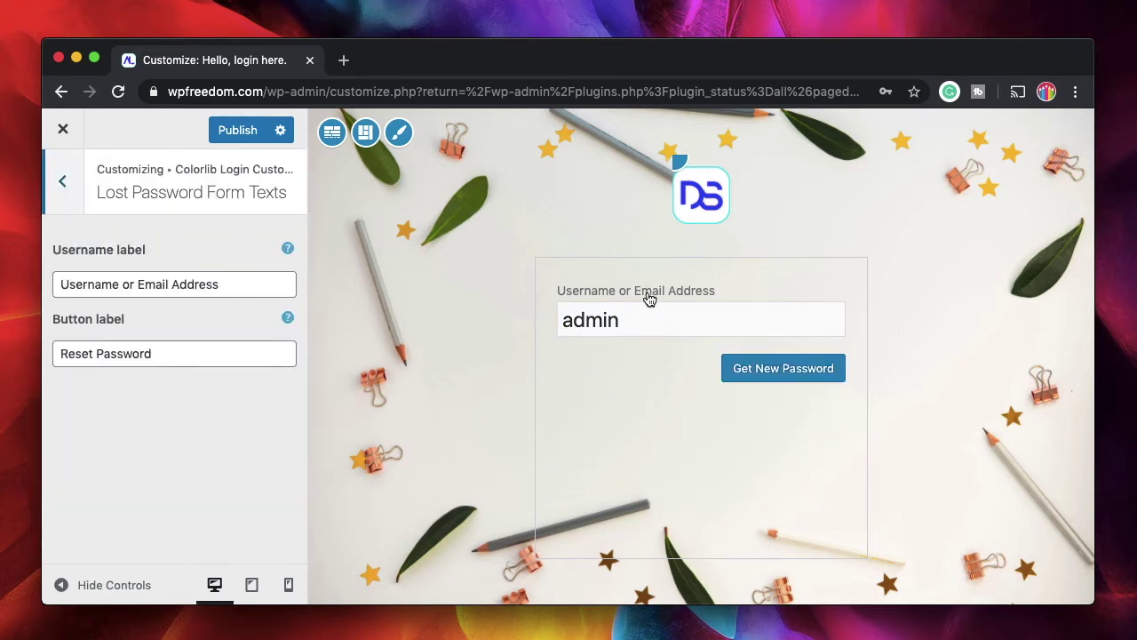
{"action": "triple_click", "coordinate": [162, 354]}
{"action": "type", "text": "Reset "}
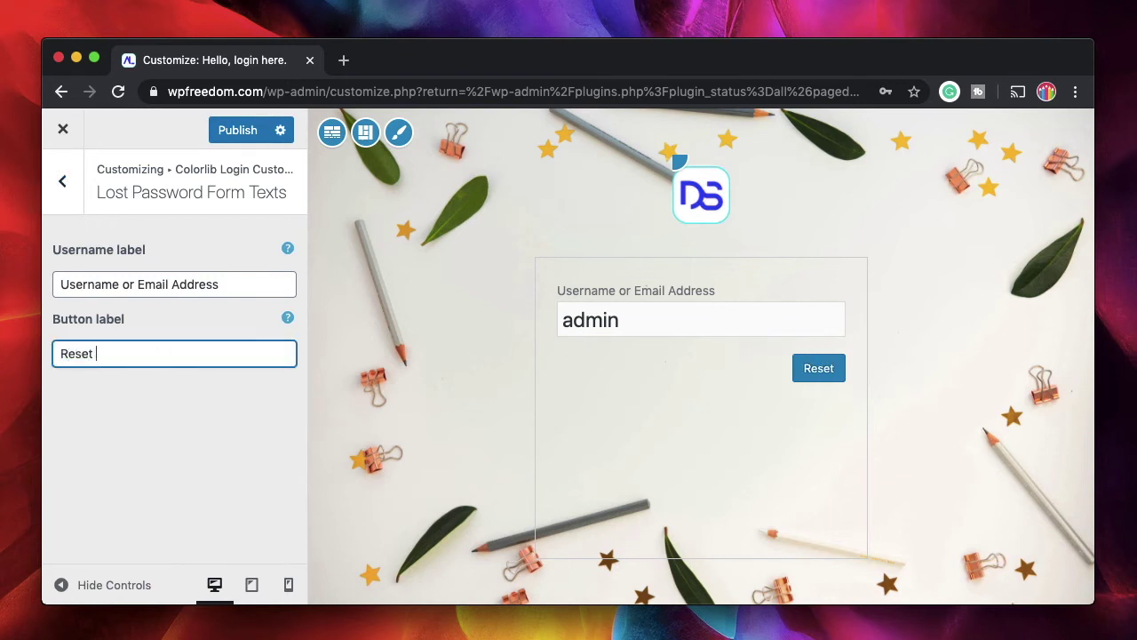
{"action": "type", "text": "Password"}
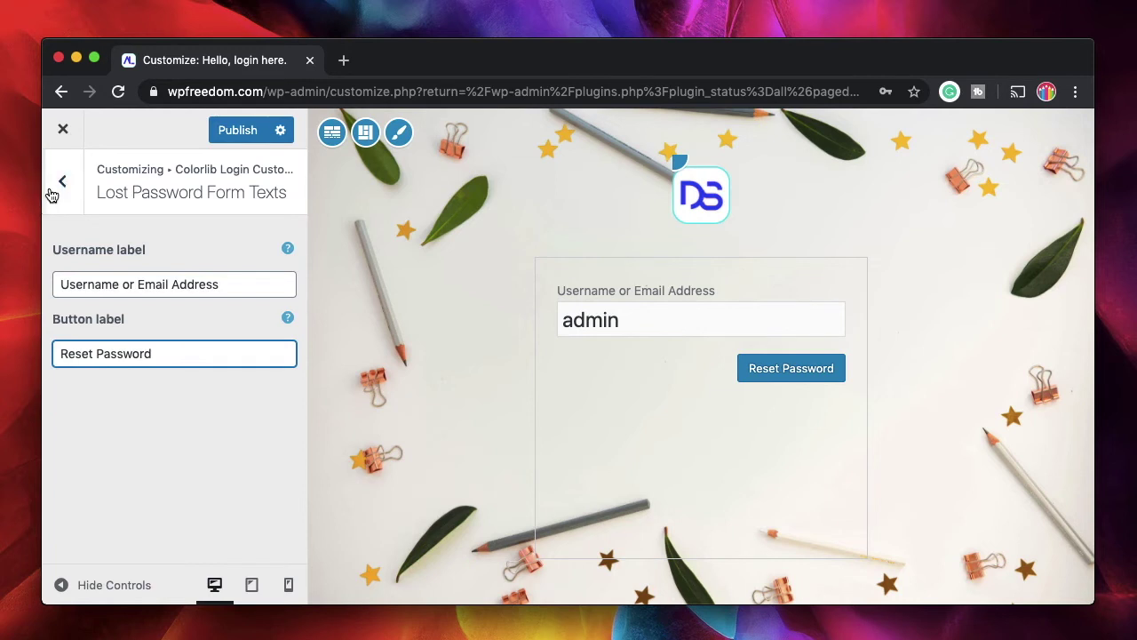
{"action": "left_click", "coordinate": [51, 194]}
{"action": "scroll", "coordinate": [132, 484], "scroll_direction": "down", "scroll_amount": 10}
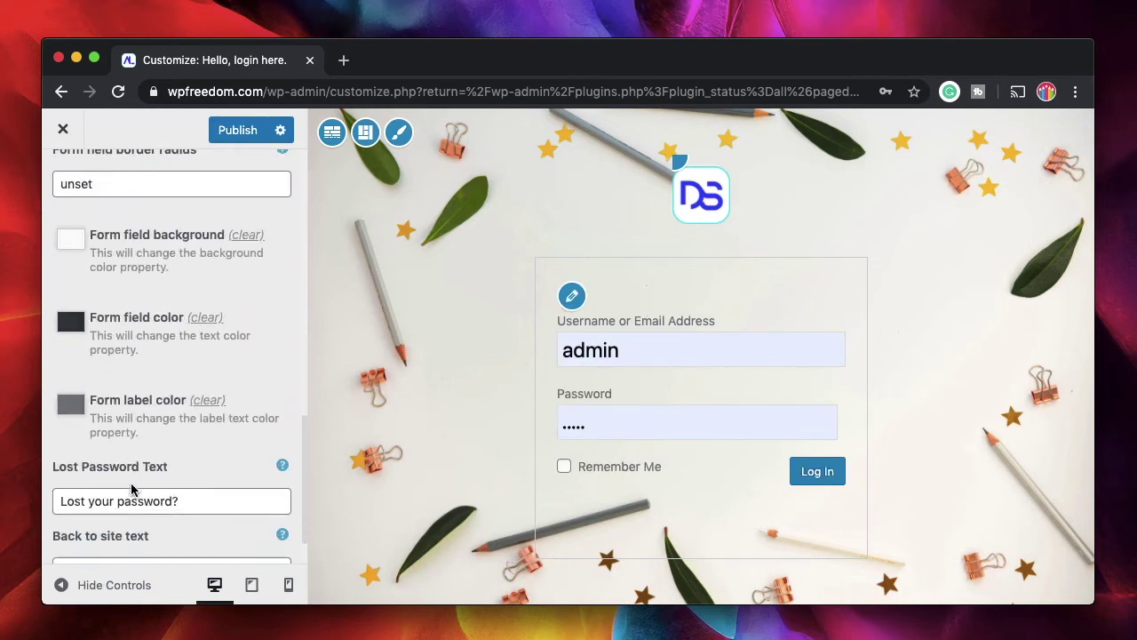
{"action": "scroll", "coordinate": [132, 485], "scroll_direction": "up", "scroll_amount": 10}
{"action": "left_click", "coordinate": [62, 182]}
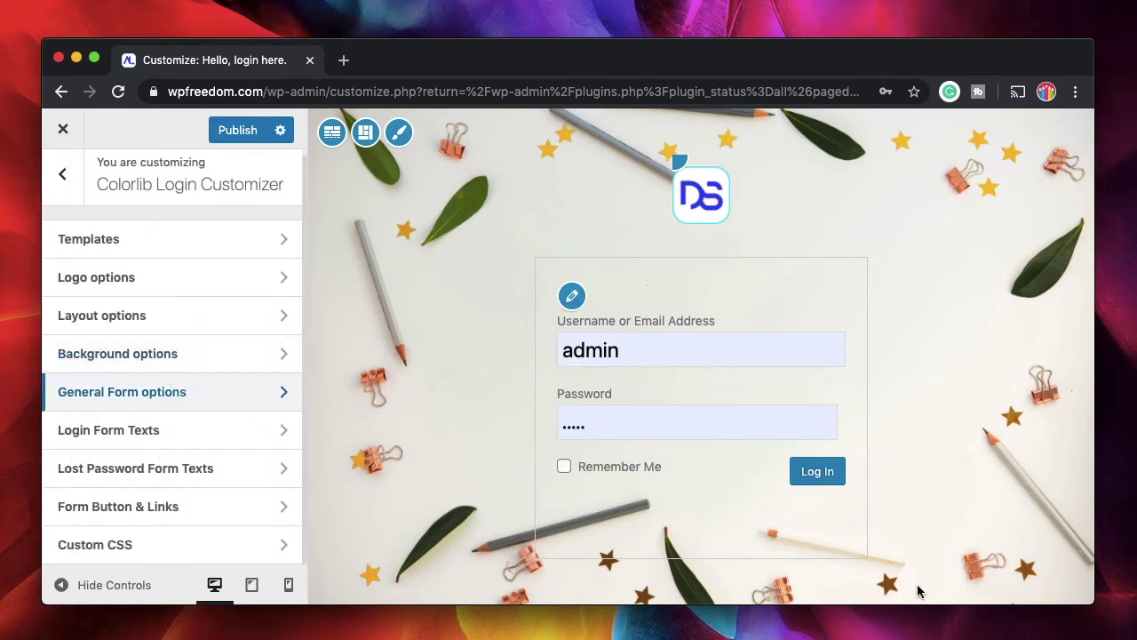
Step: Set the Form Button & Links button background colour to purple #c73bb0
{"action": "left_click", "coordinate": [190, 506]}
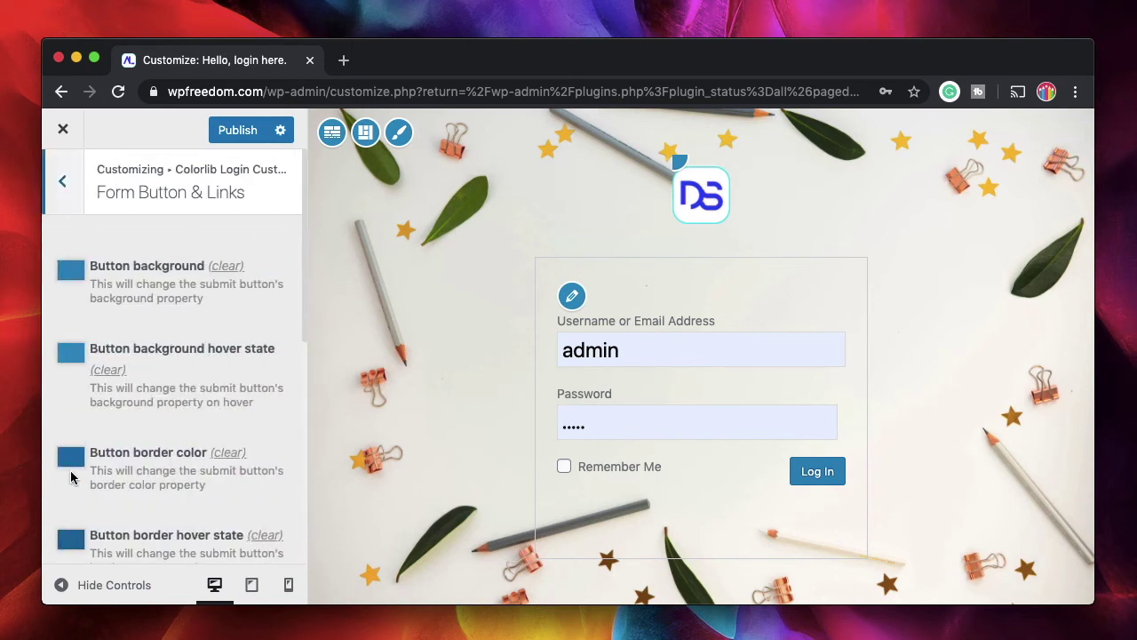
{"action": "scroll", "coordinate": [160, 432], "scroll_direction": "down", "scroll_amount": 1}
{"action": "left_click", "coordinate": [70, 219]}
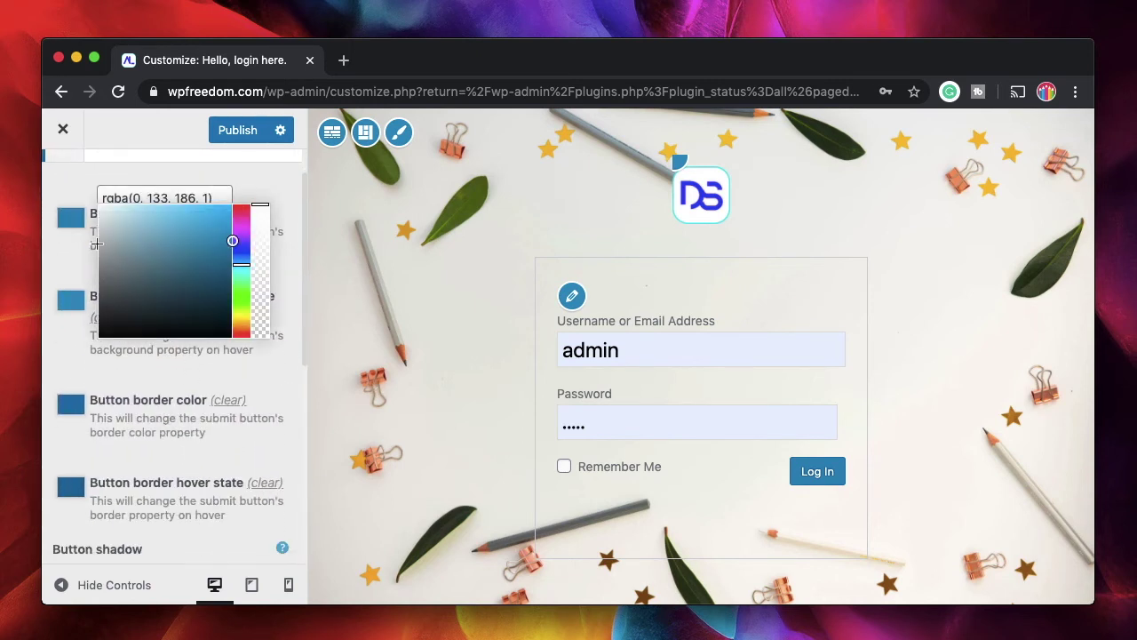
{"action": "left_click", "coordinate": [191, 233]}
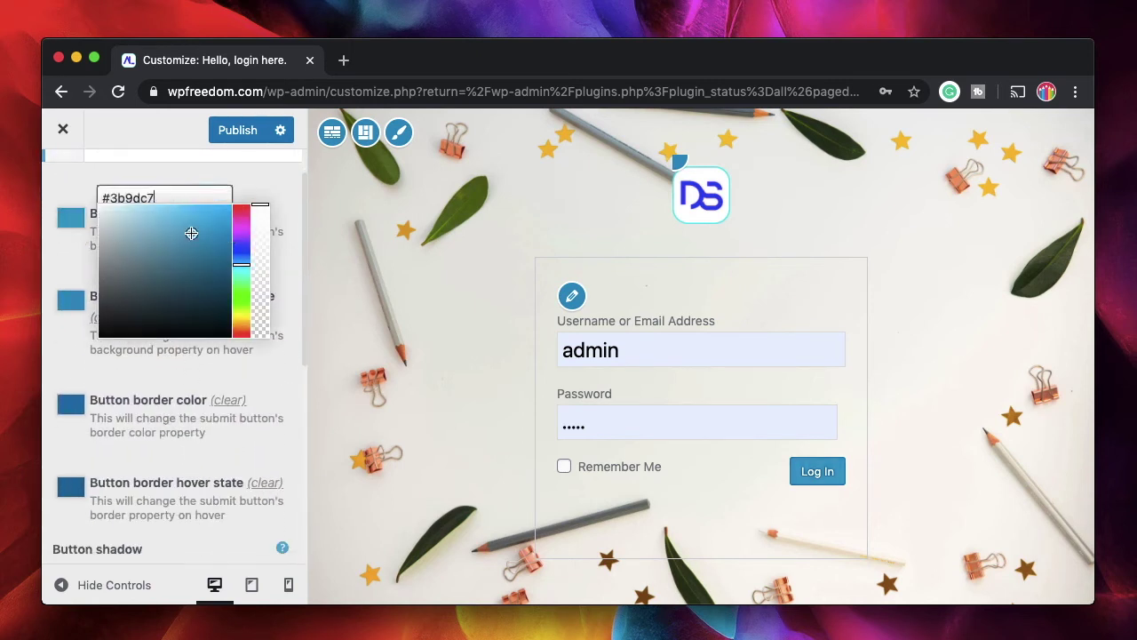
{"action": "left_click", "coordinate": [243, 223]}
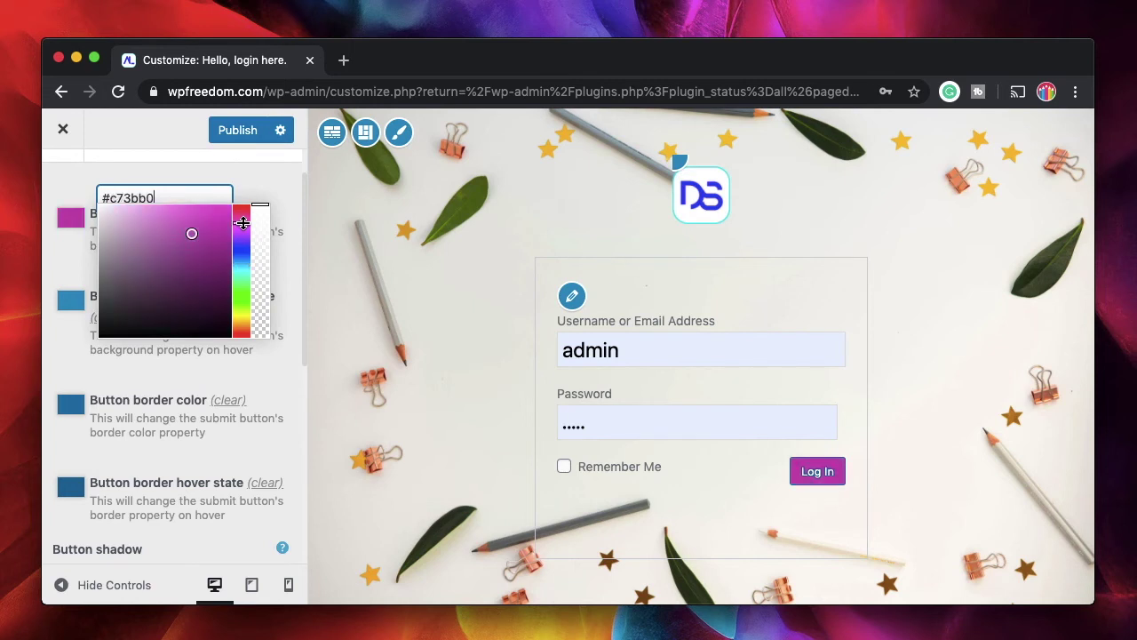
{"action": "left_click", "coordinate": [255, 171]}
{"action": "scroll", "coordinate": [81, 229], "scroll_direction": "up", "scroll_amount": 2}
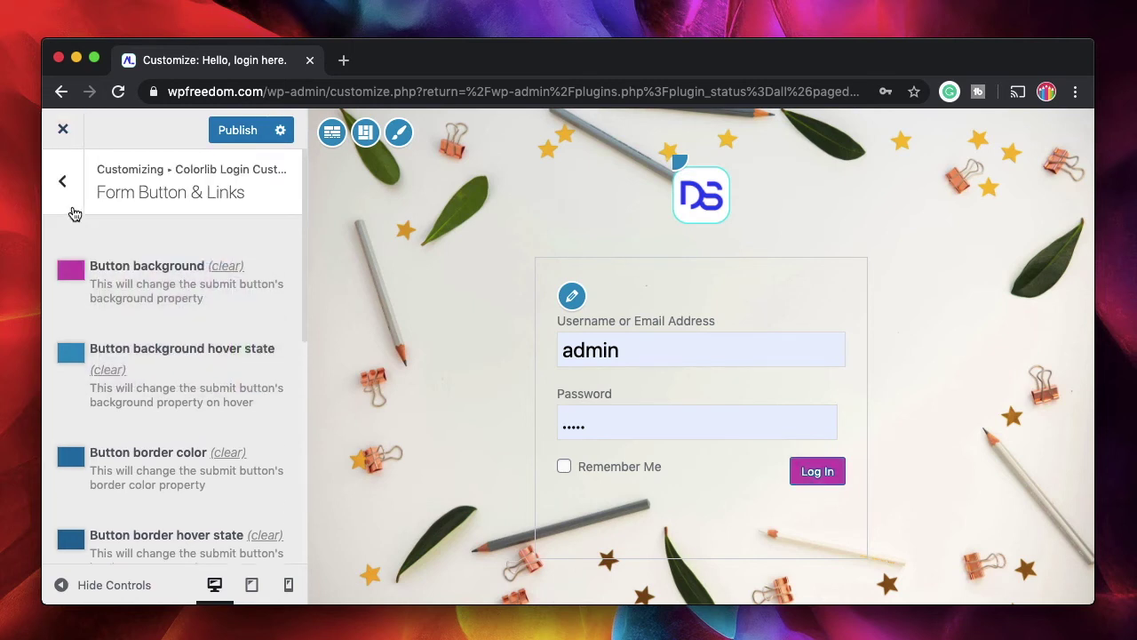
{"action": "left_click", "coordinate": [62, 178]}
{"action": "left_click", "coordinate": [134, 544]}
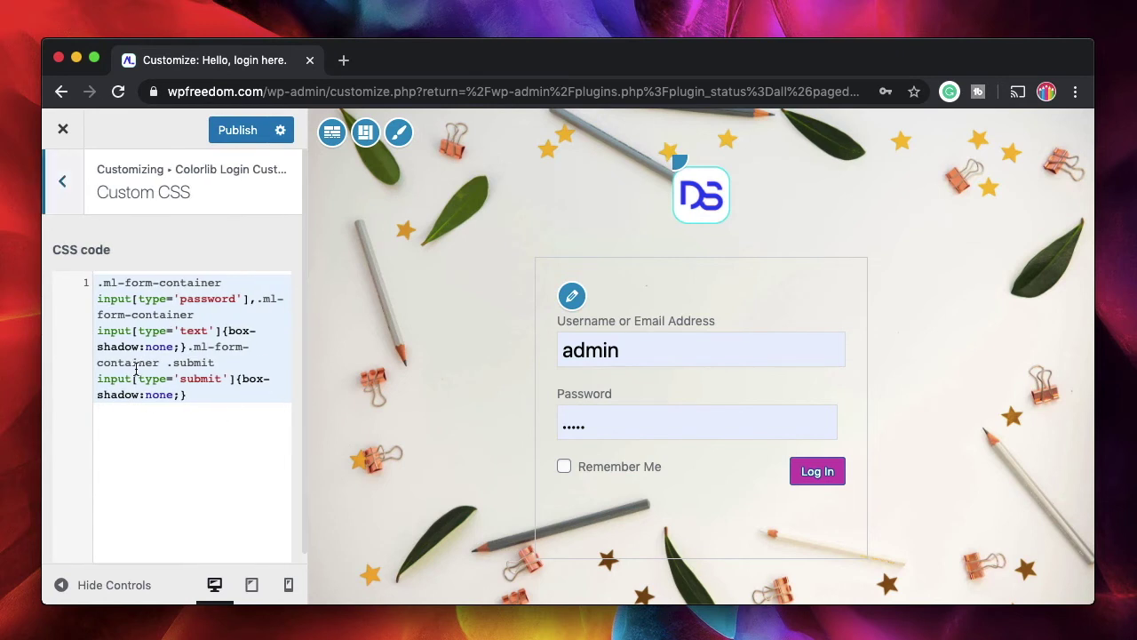
Step: Publish the login page changes and close the Customizer
{"action": "left_click", "coordinate": [64, 182]}
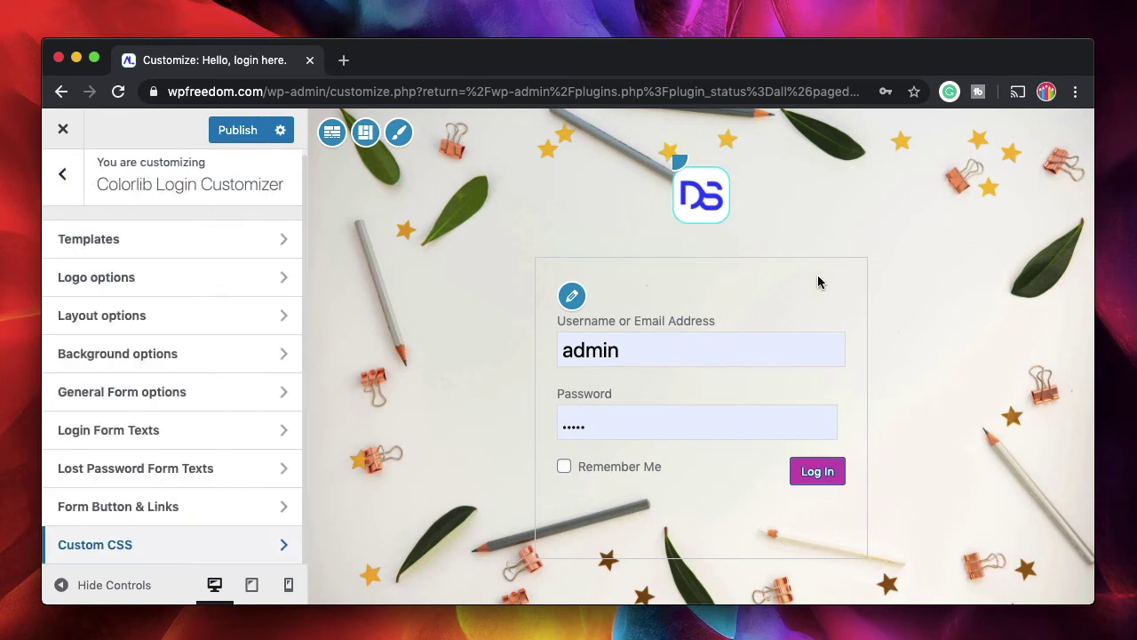
{"action": "left_click", "coordinate": [225, 130]}
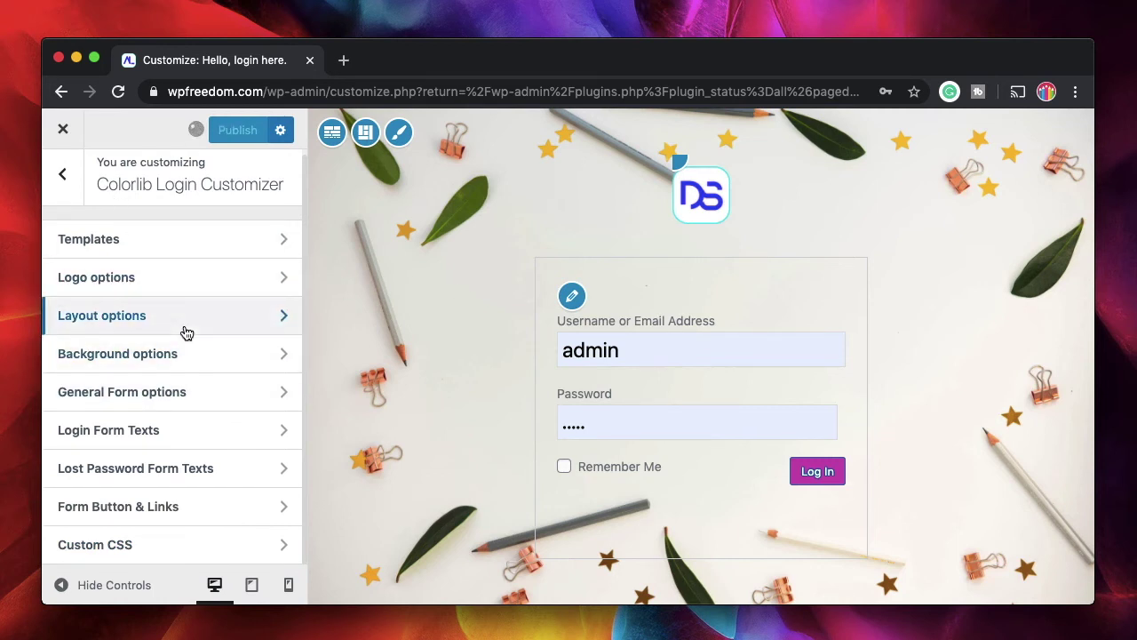
{"action": "left_click", "coordinate": [76, 131]}
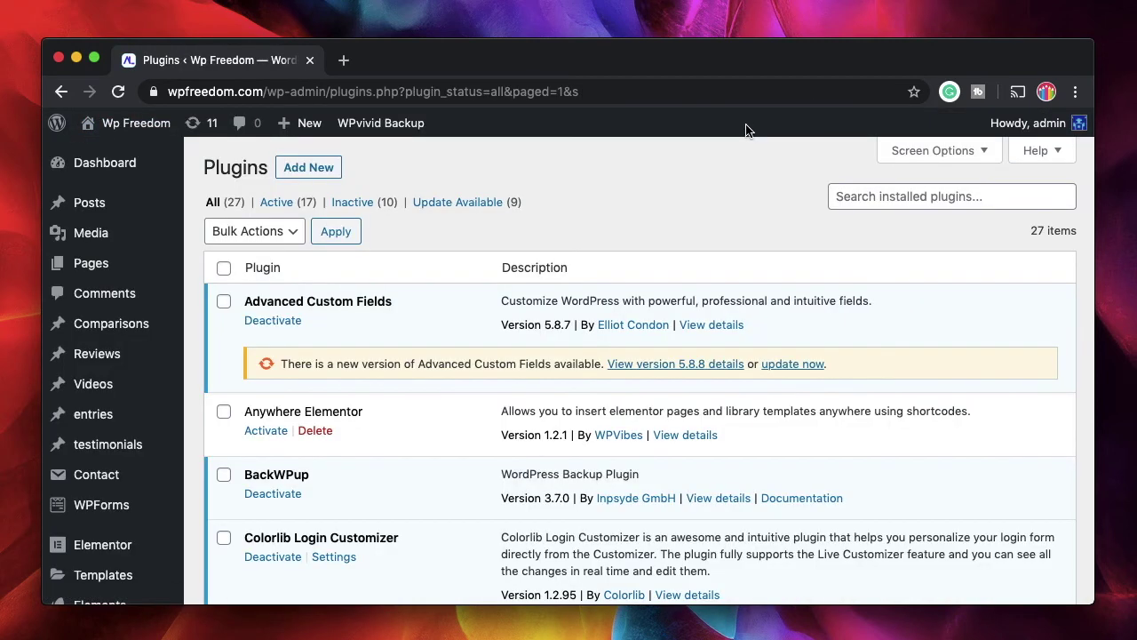
Step: Log out via Howdy, admin to view the restyled login page, then log back in
{"action": "mouse_move", "coordinate": [1028, 124]}
{"action": "left_click", "coordinate": [988, 213]}
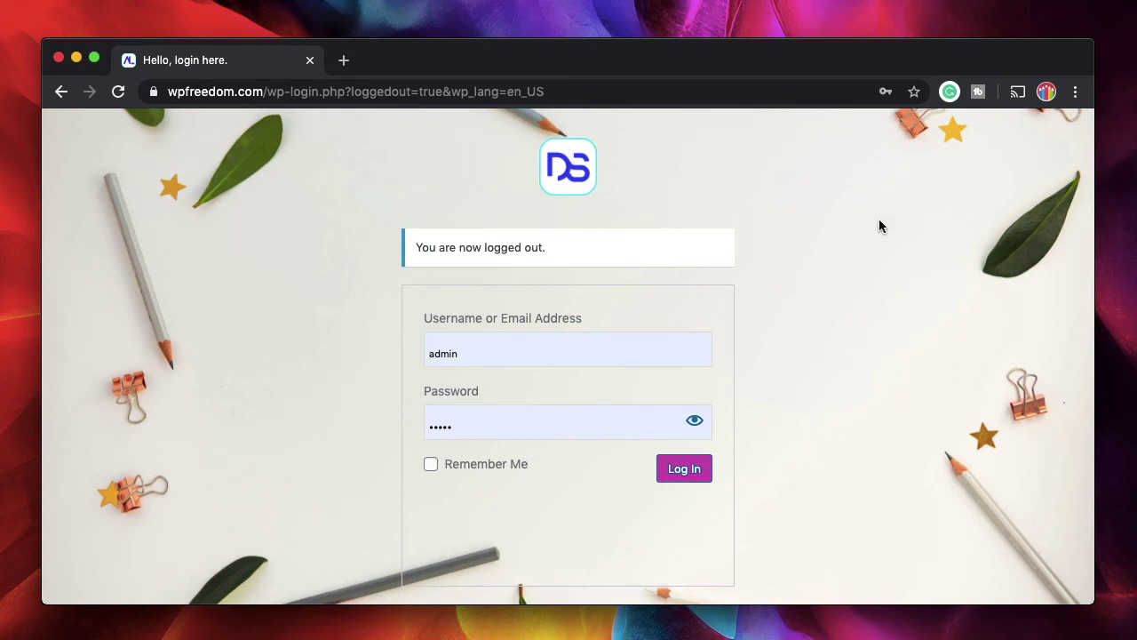
{"action": "left_click", "coordinate": [707, 457]}
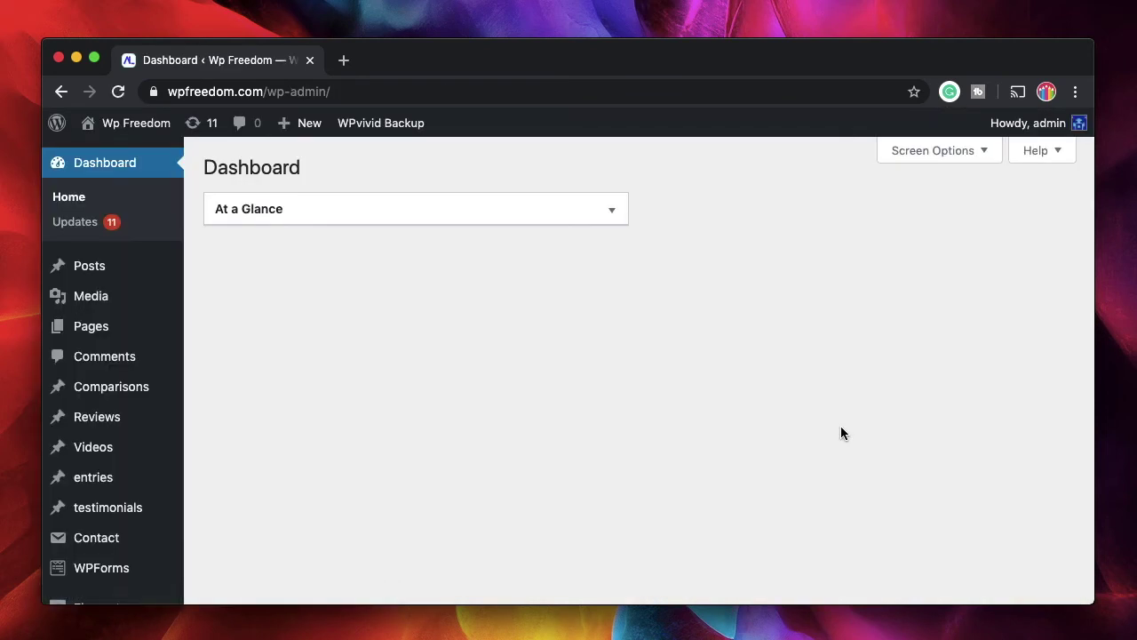